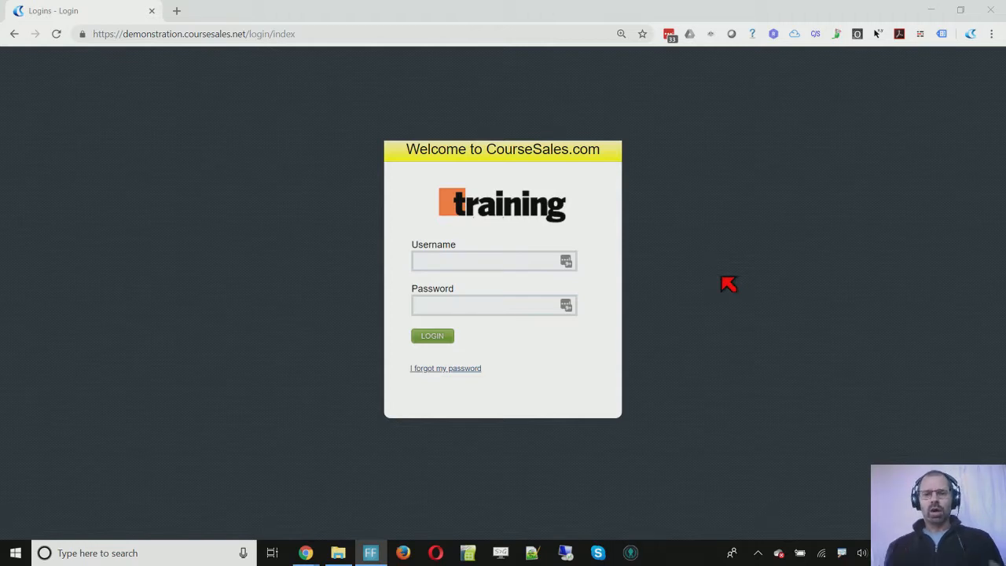
Step: Enter the administrator's username, correcting a typo, and the account password in the login form
click(546, 262)
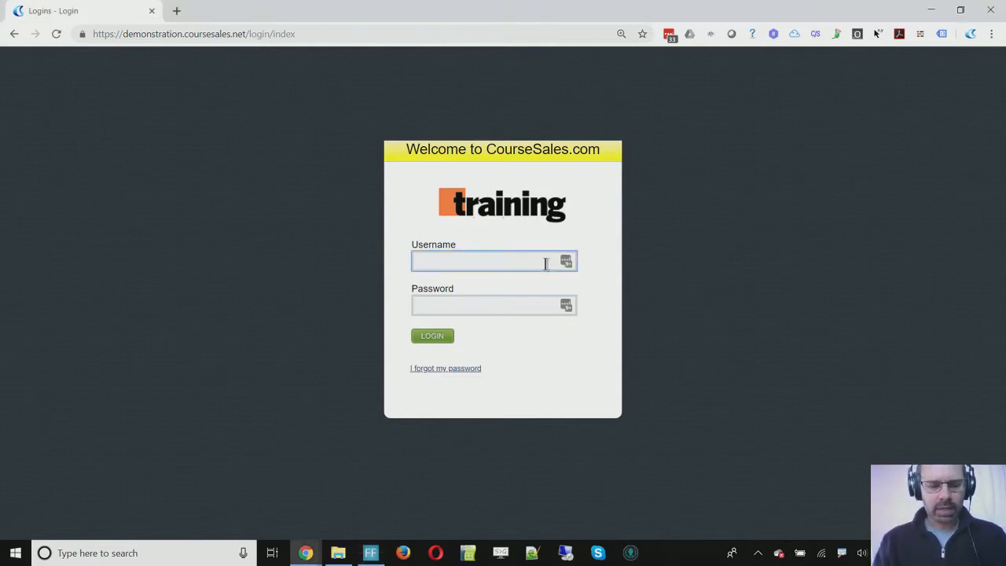
text(RTO)
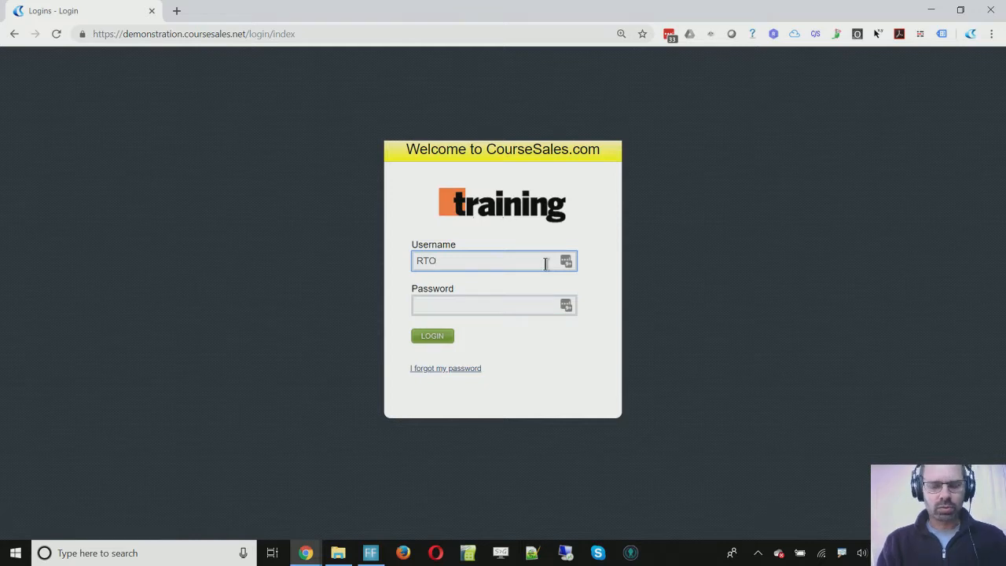
text(Resourcs)
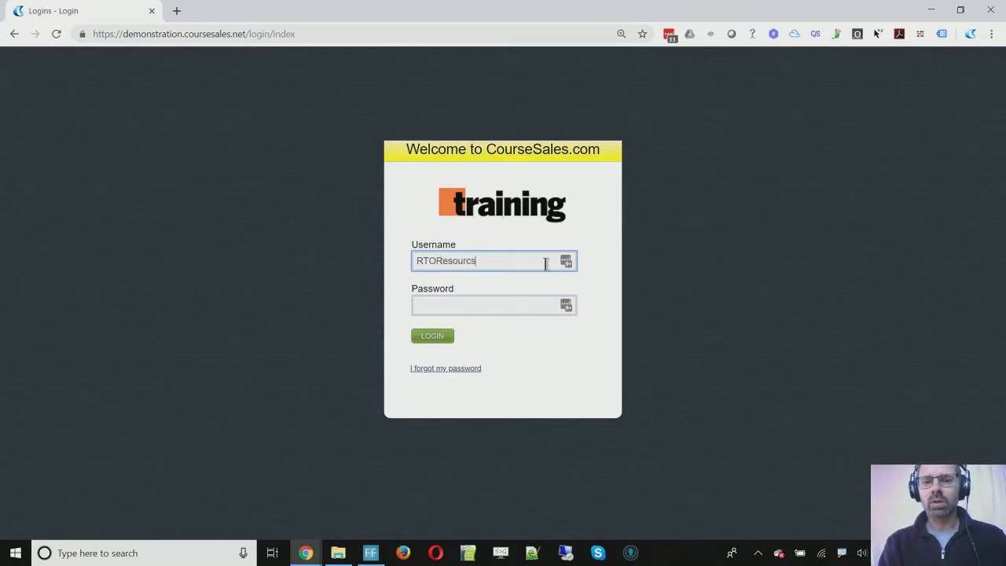
key(BackSpace)
text(es)
key(Tab)
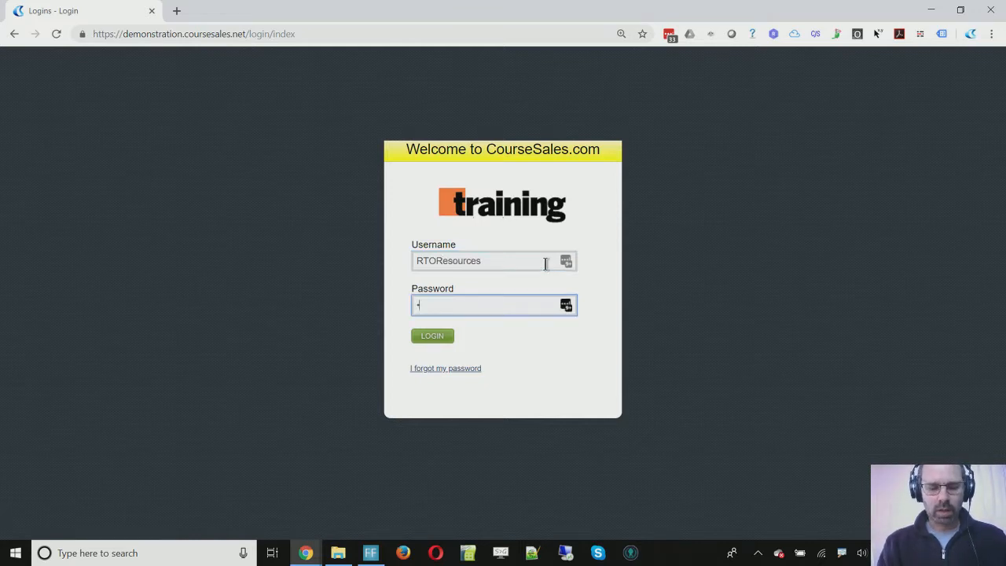
text(********)
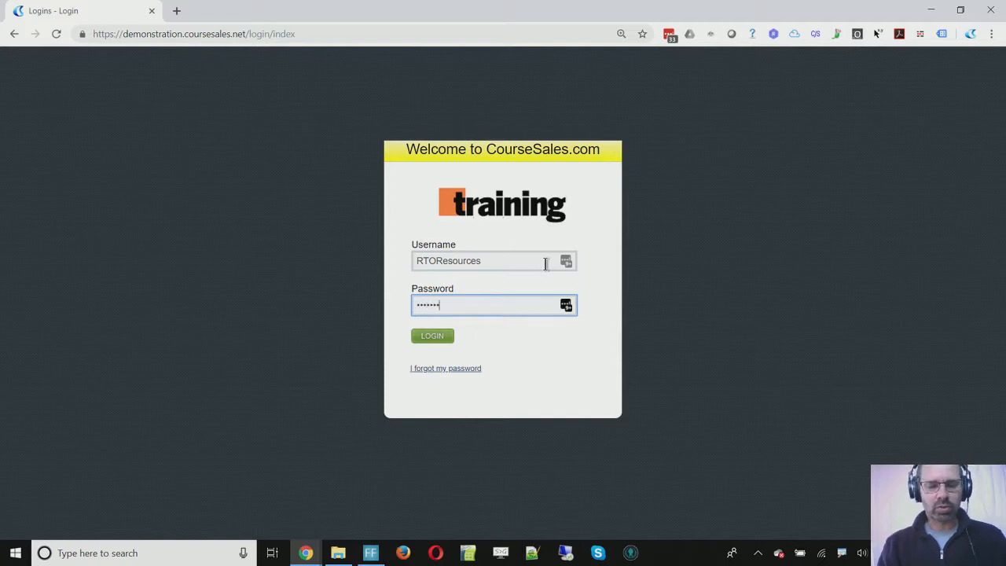
Step: Log in and browse the Contacts, Publish, Export, System and Courses tabs, ending on Publish
click(433, 339)
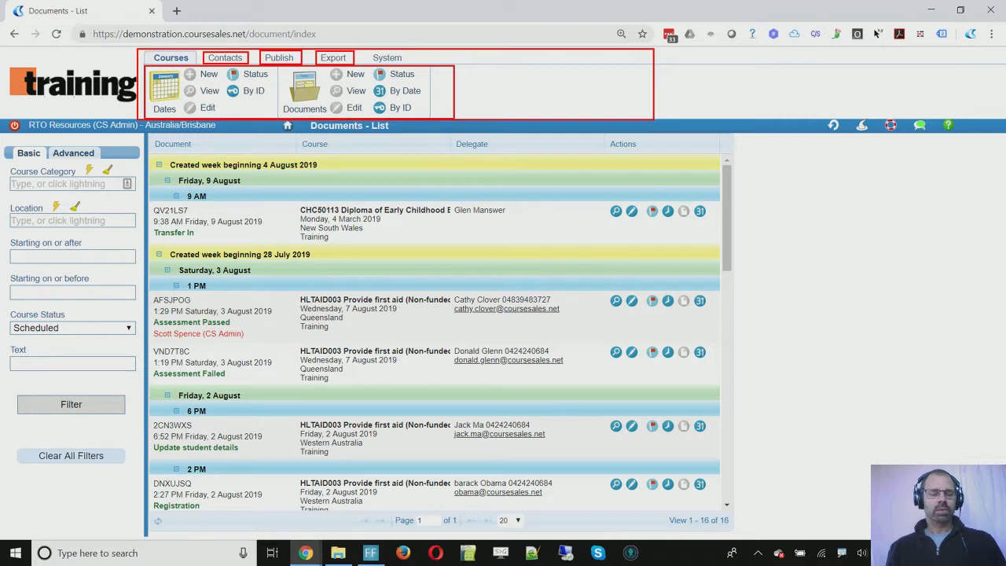
click(224, 59)
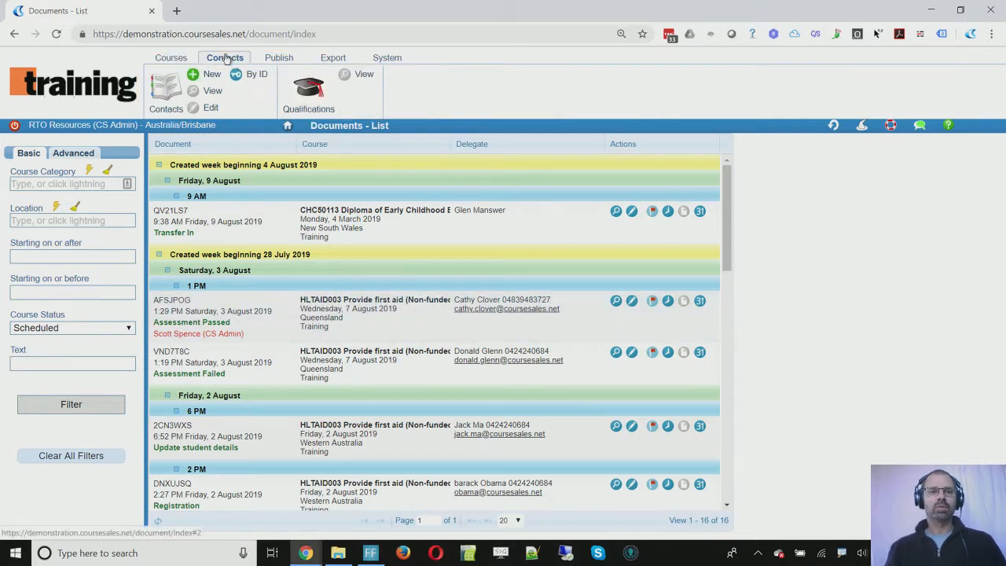
click(277, 58)
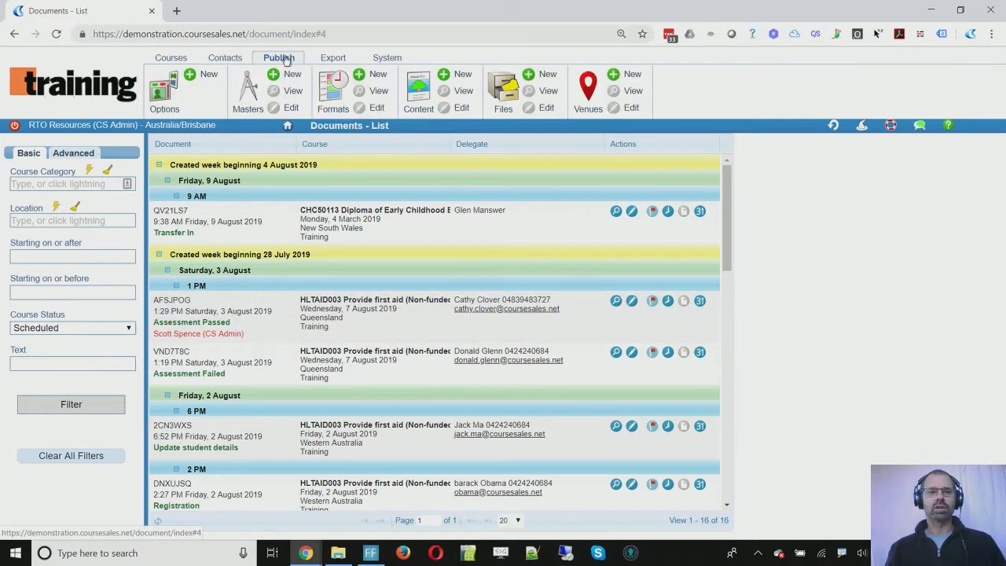
click(334, 60)
click(387, 58)
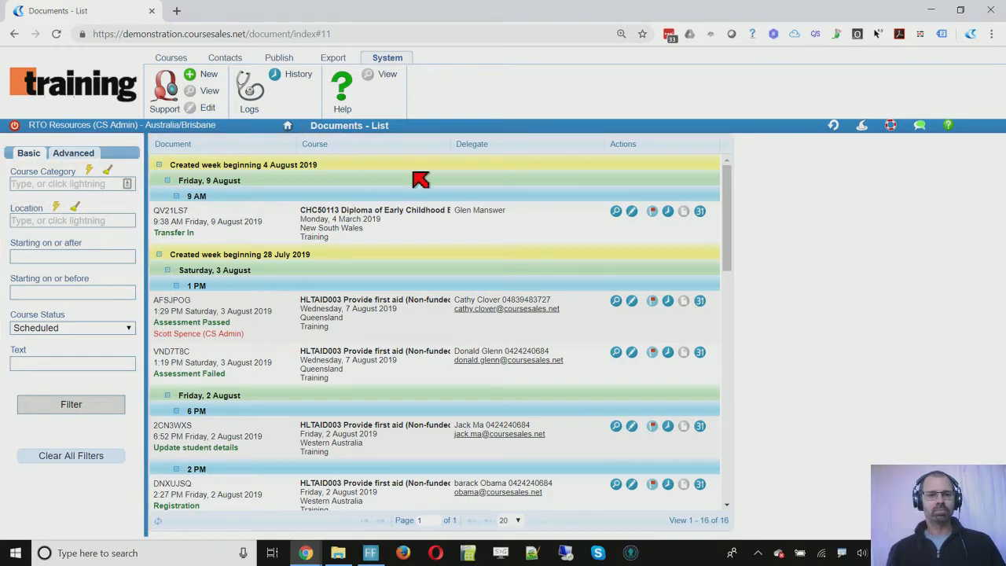
click(172, 58)
click(277, 60)
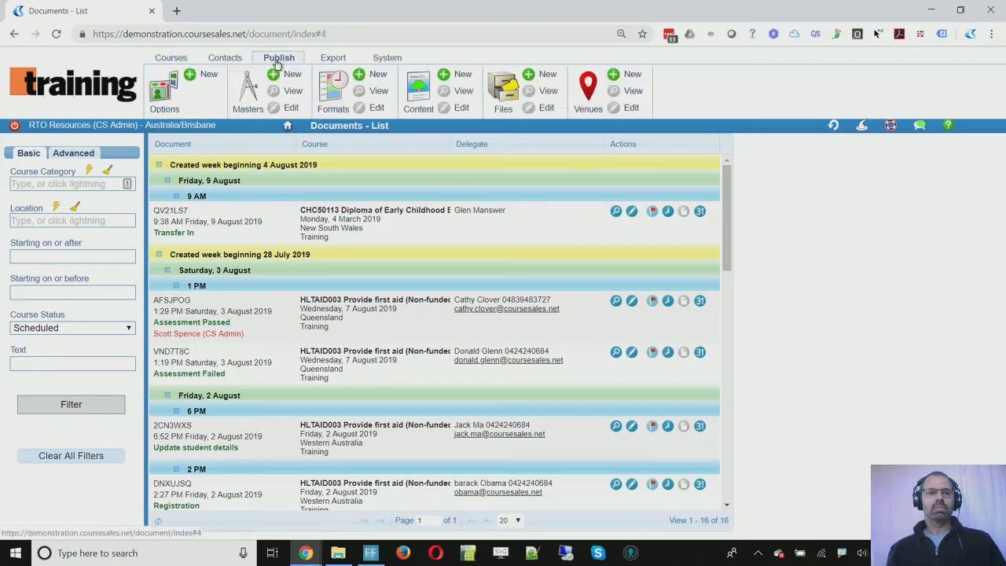
Step: Open the Course Masters list and add a new date for the BSB51918 diploma
click(252, 95)
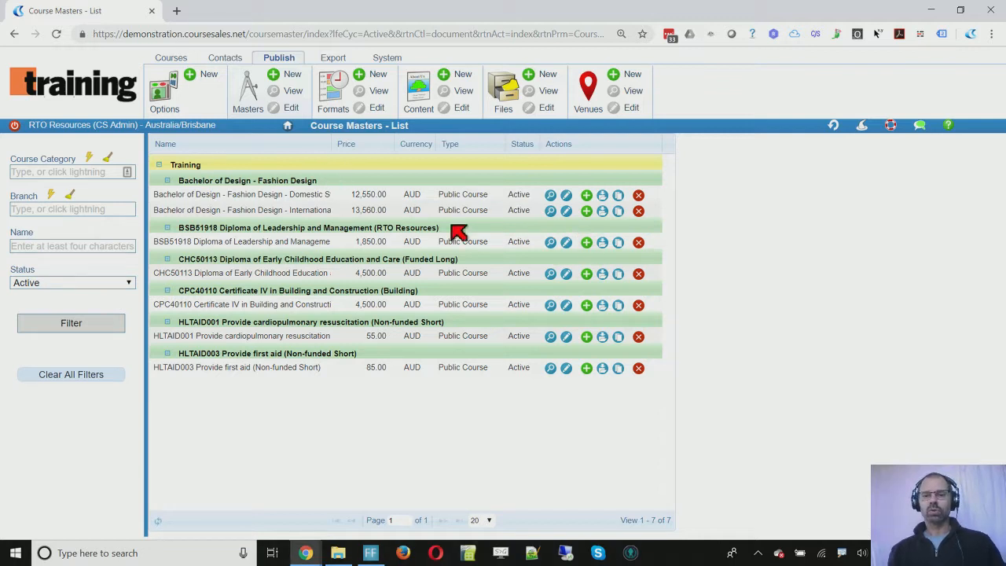
click(586, 243)
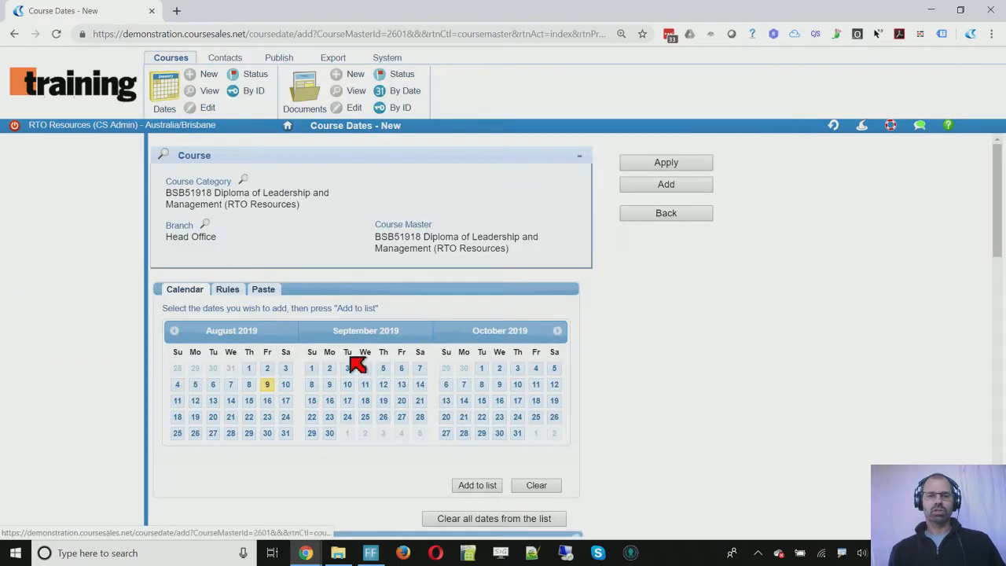
Step: Add a 14 October 2019 date at Darwin Convention Centre West Room and save it
click(465, 402)
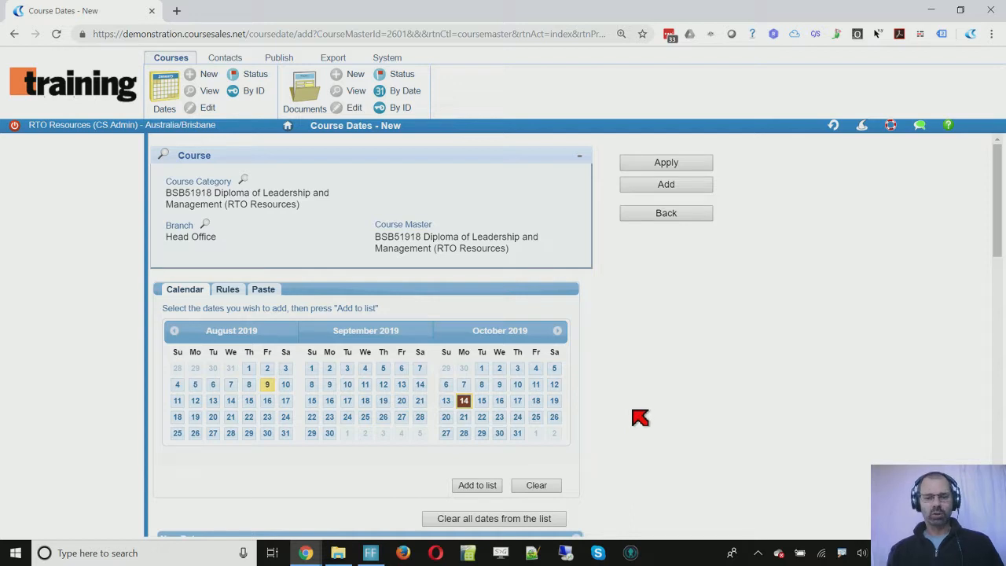
scroll(637, 418, down, 1)
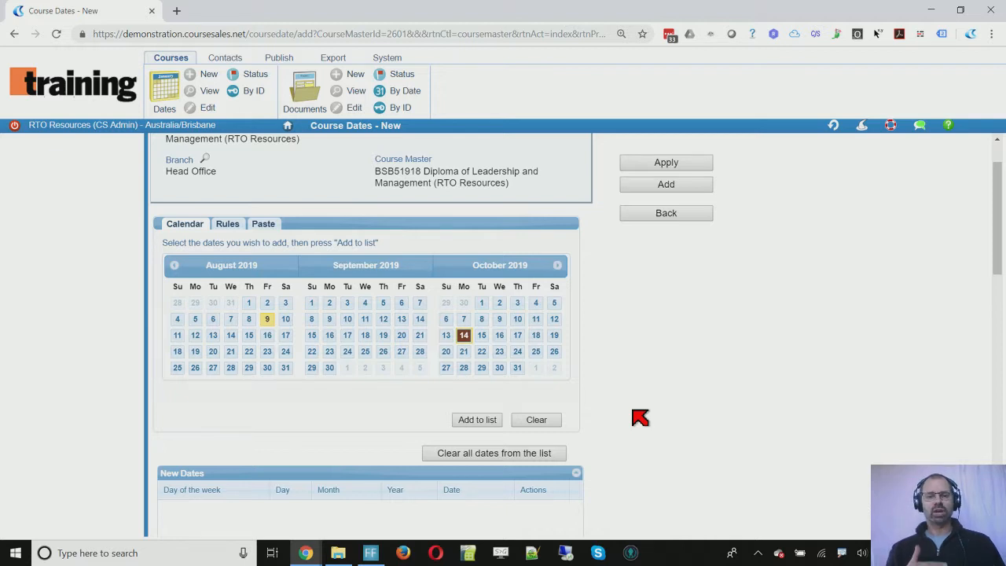
scroll(640, 418, down, 3)
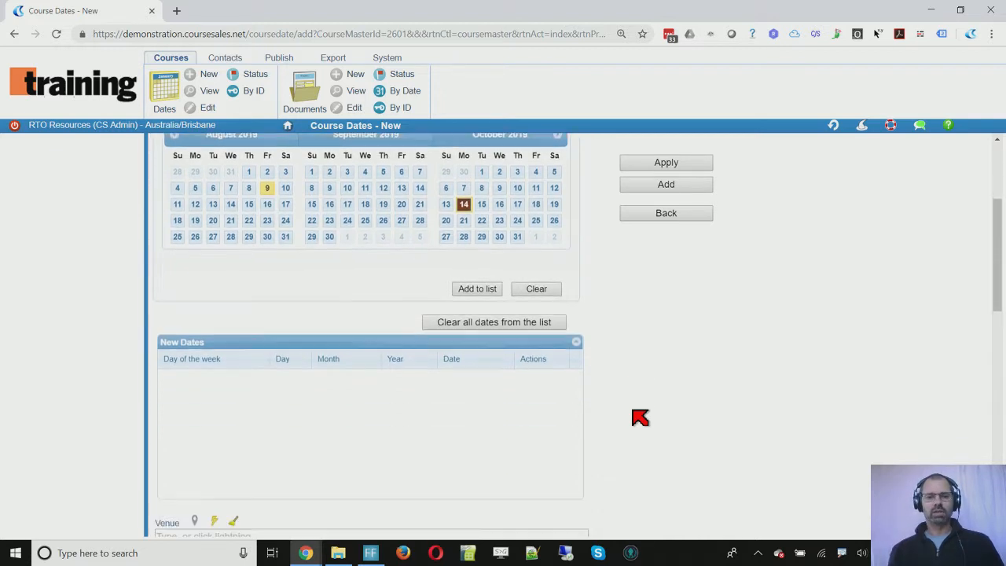
click(477, 223)
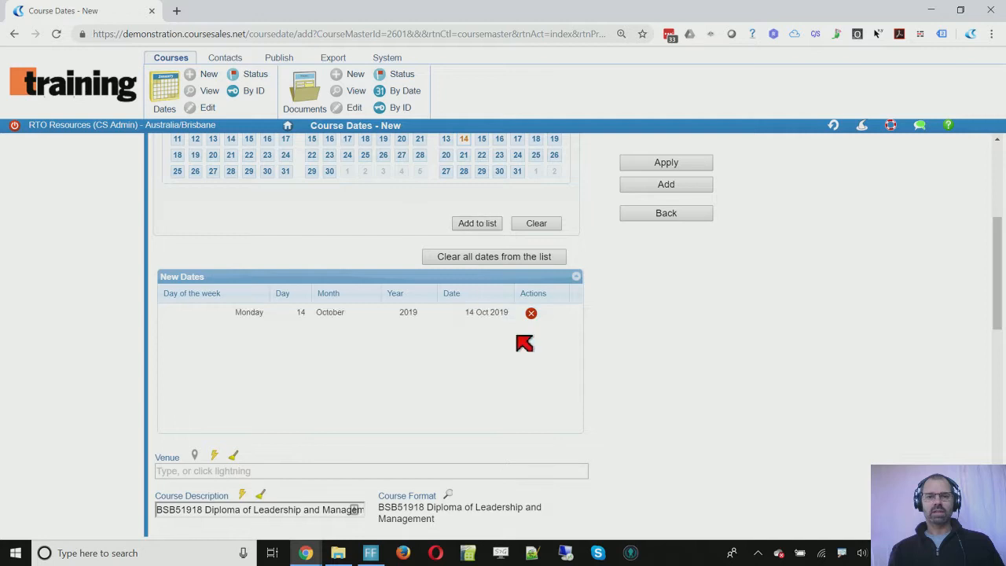
scroll(608, 344, down, 2)
click(214, 324)
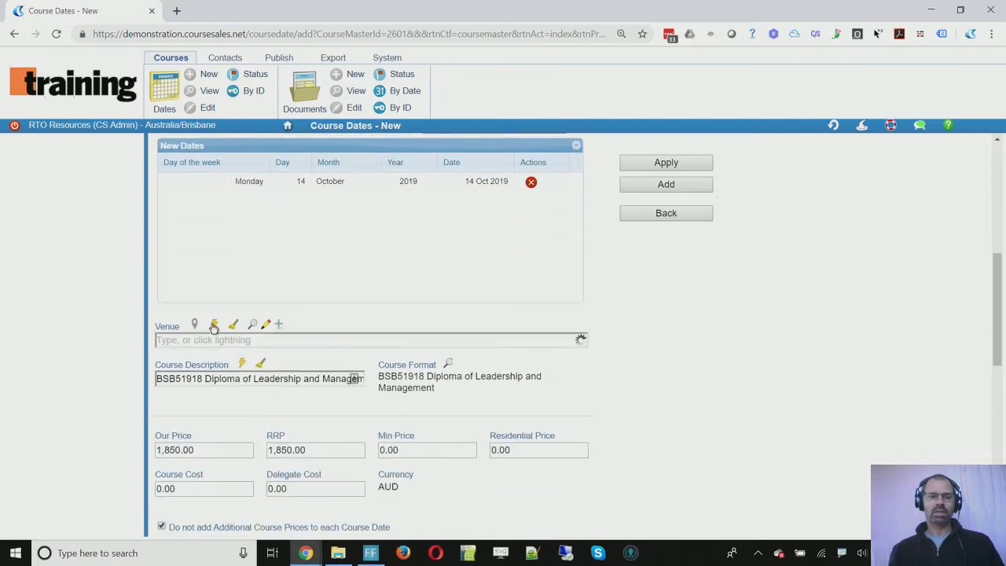
click(226, 405)
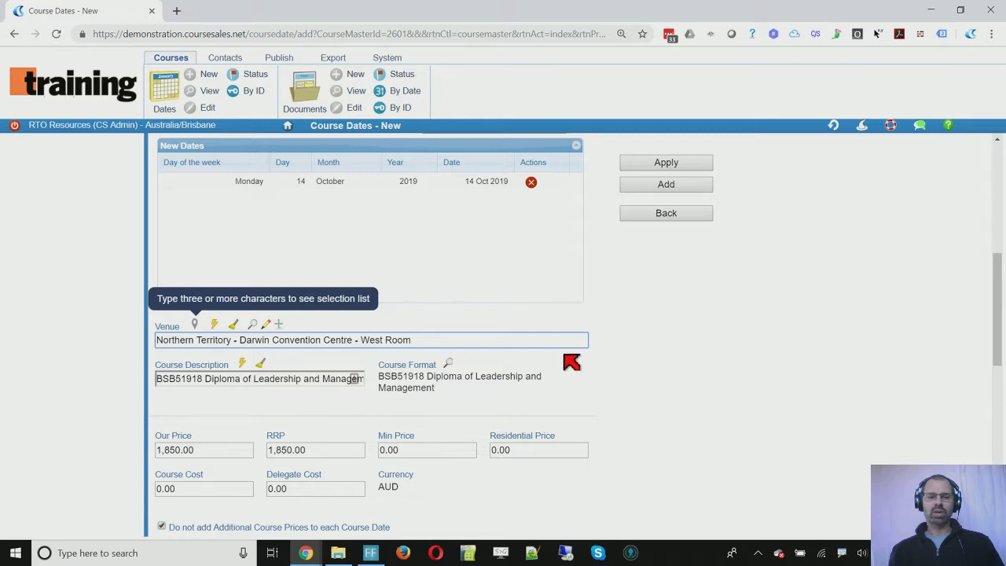
click(680, 190)
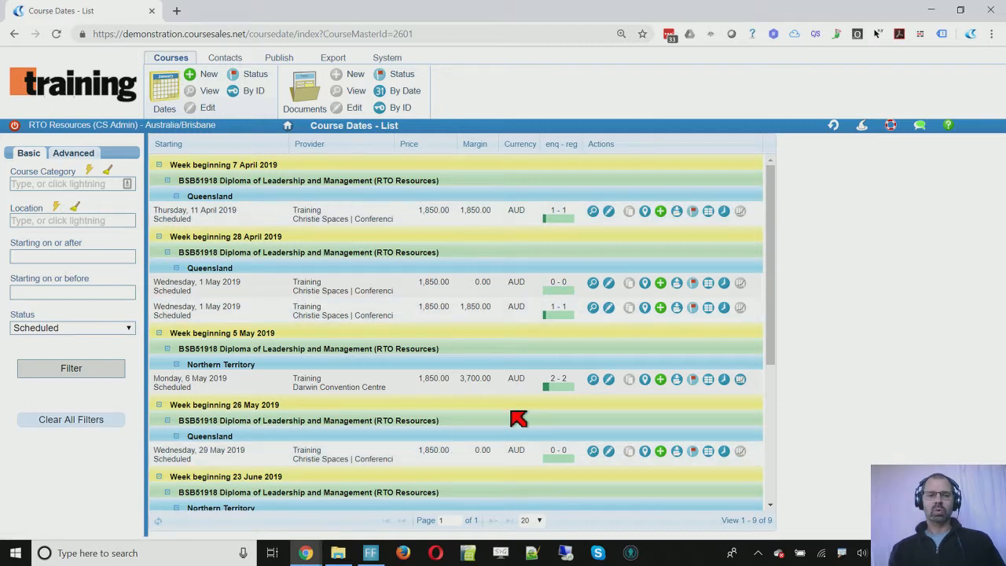
Step: Confirm the 14 October row is listed, then show course dates for all courses
scroll(512, 412, down, 3)
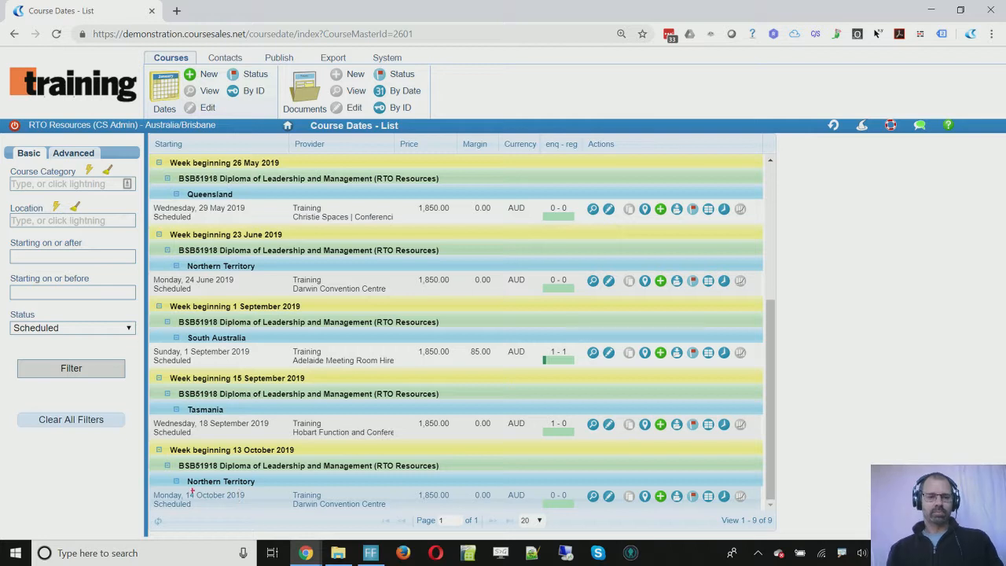
drag(137, 485, 301, 521)
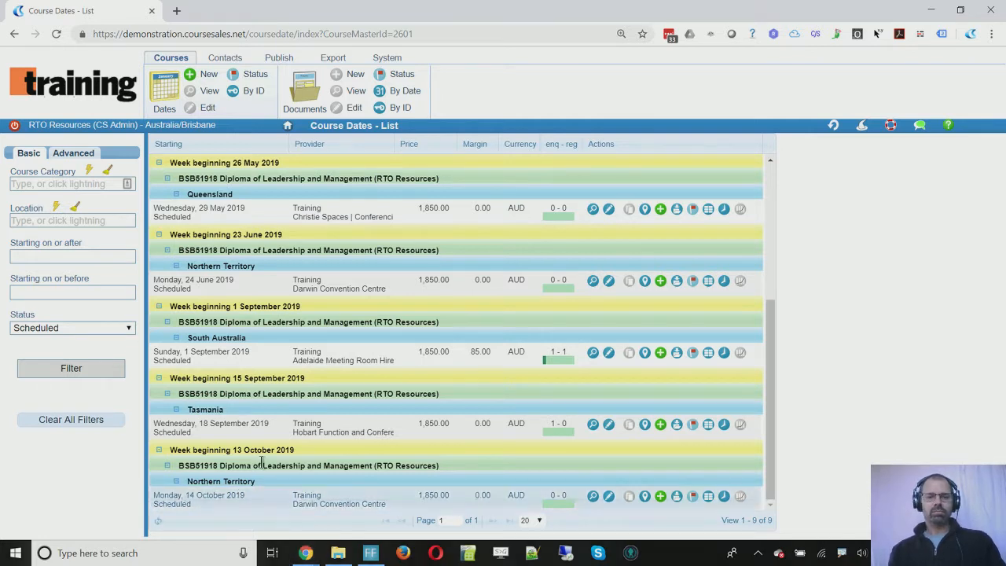
click(166, 88)
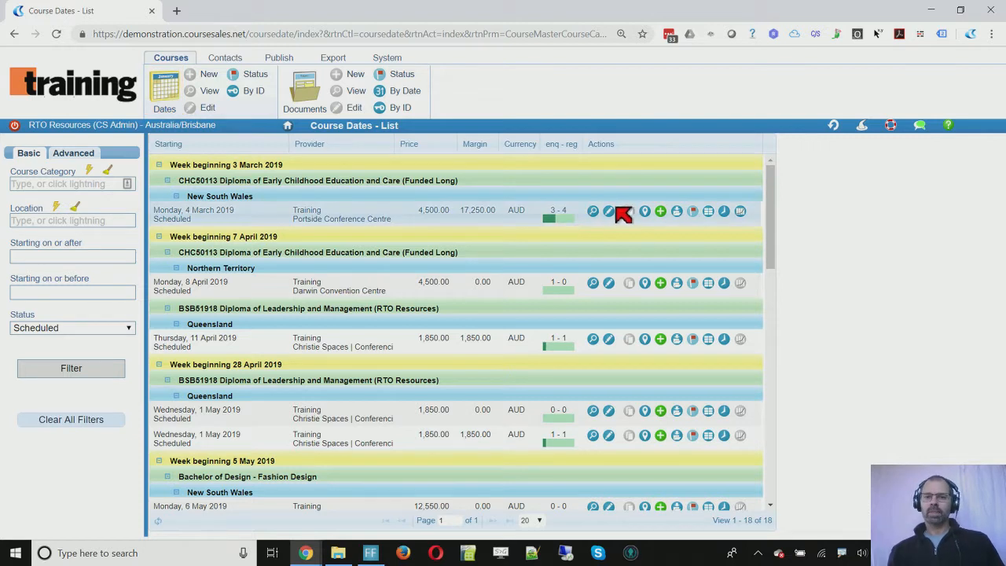
Step: Add a Registration - Funded Long document to the 4 March 2019 CHC50113 course date
click(661, 212)
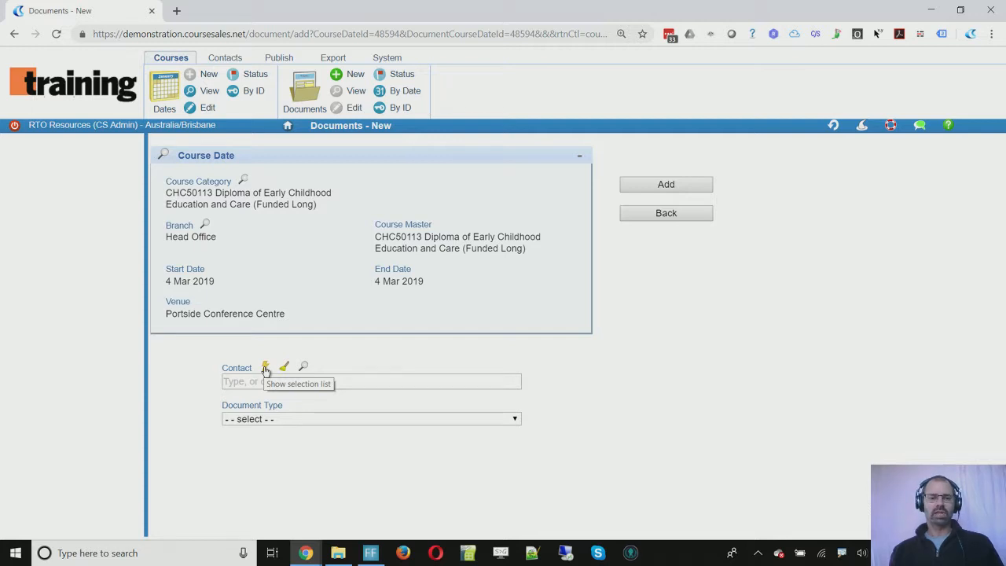
click(279, 420)
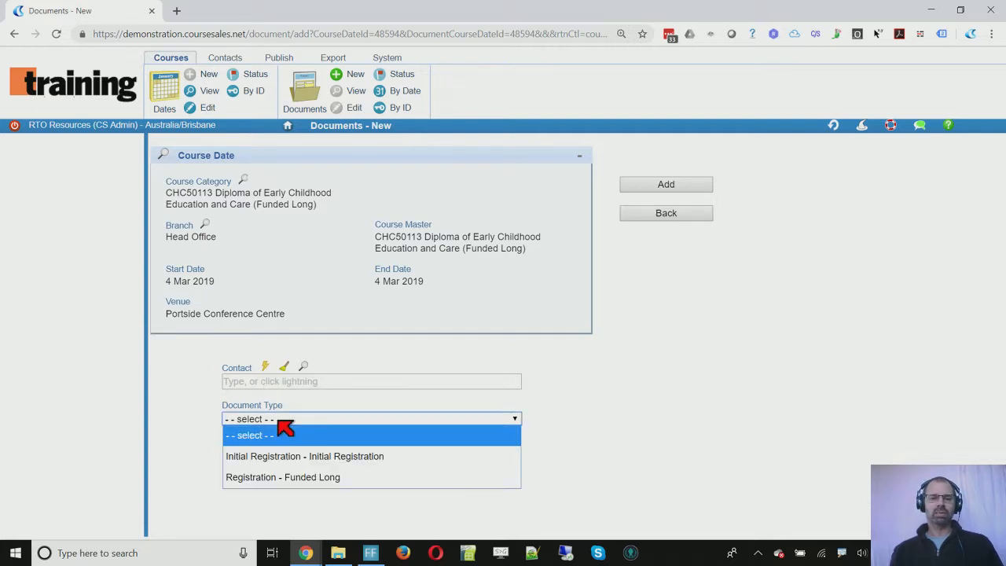
click(308, 477)
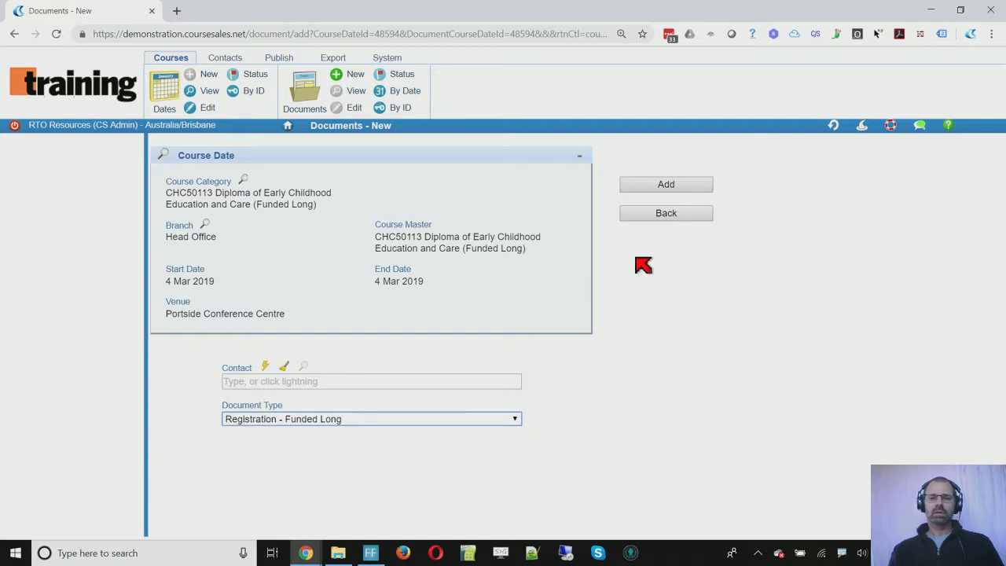
click(669, 187)
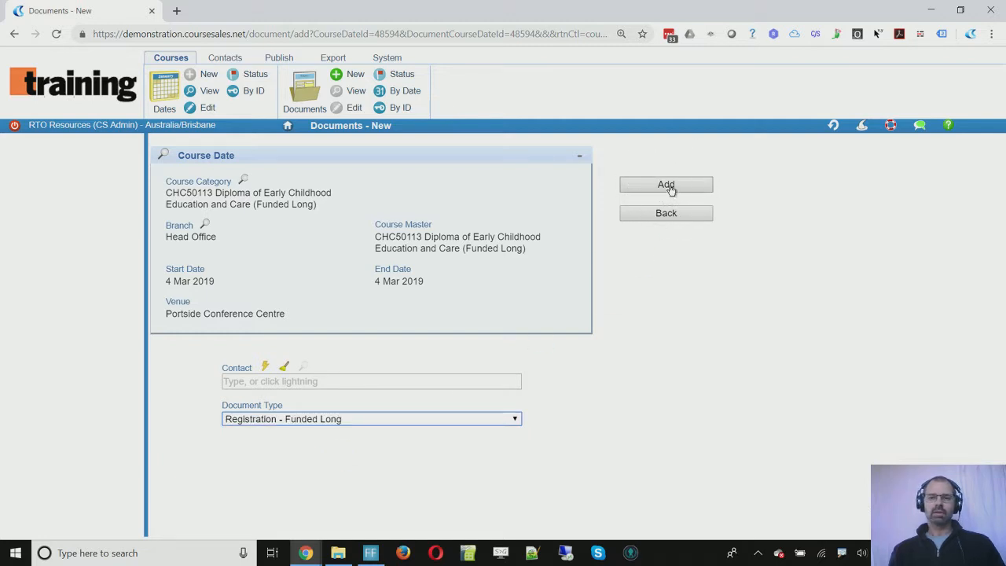
click(670, 187)
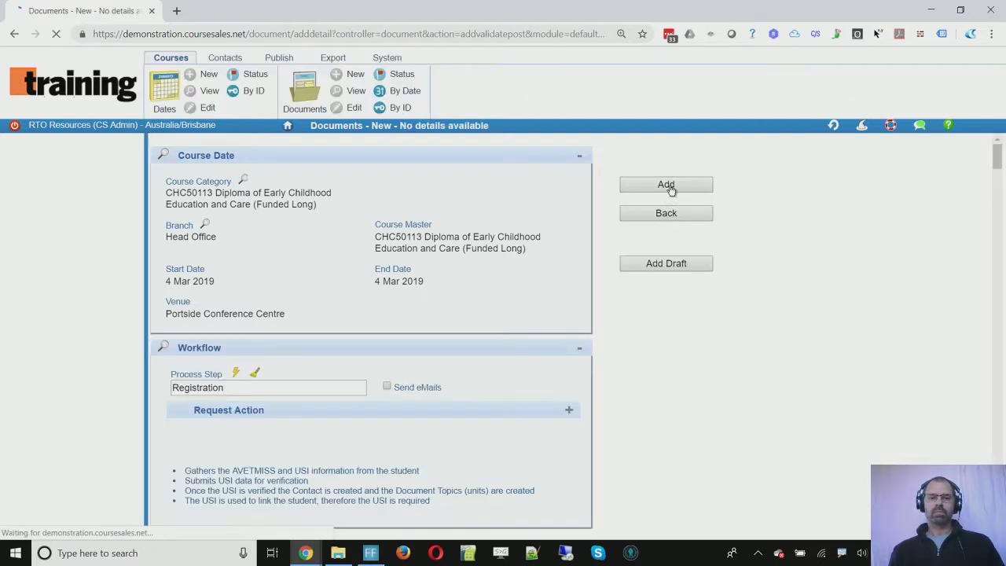
Step: Enable e-mail sending and enter the student's first name, last name and e-mail address
click(386, 387)
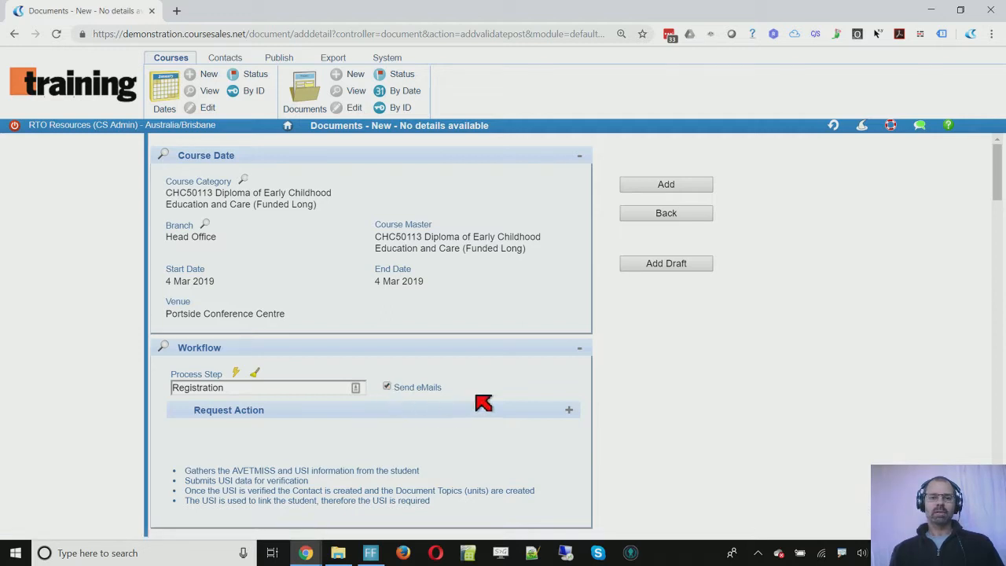
scroll(484, 403, down, 6)
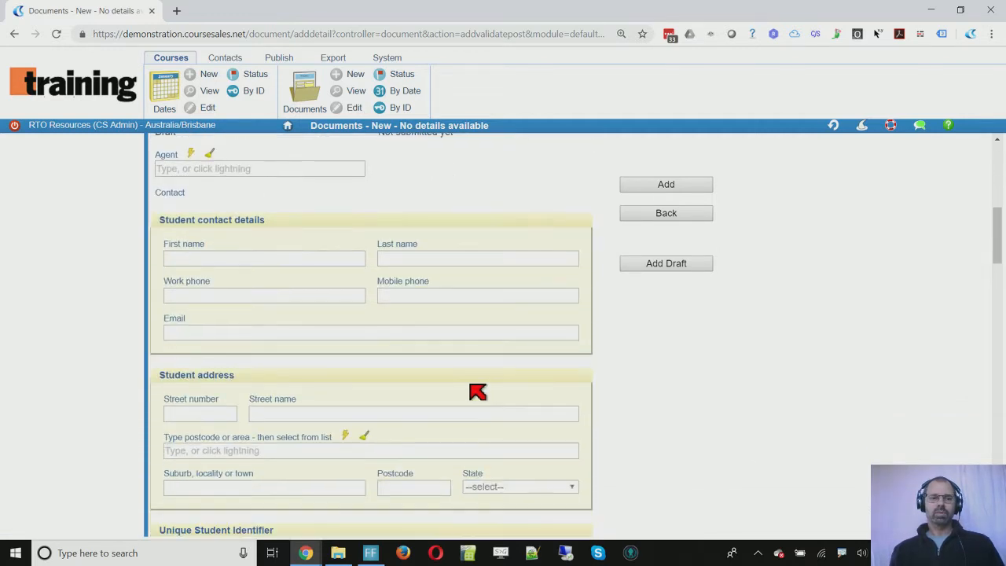
click(282, 259)
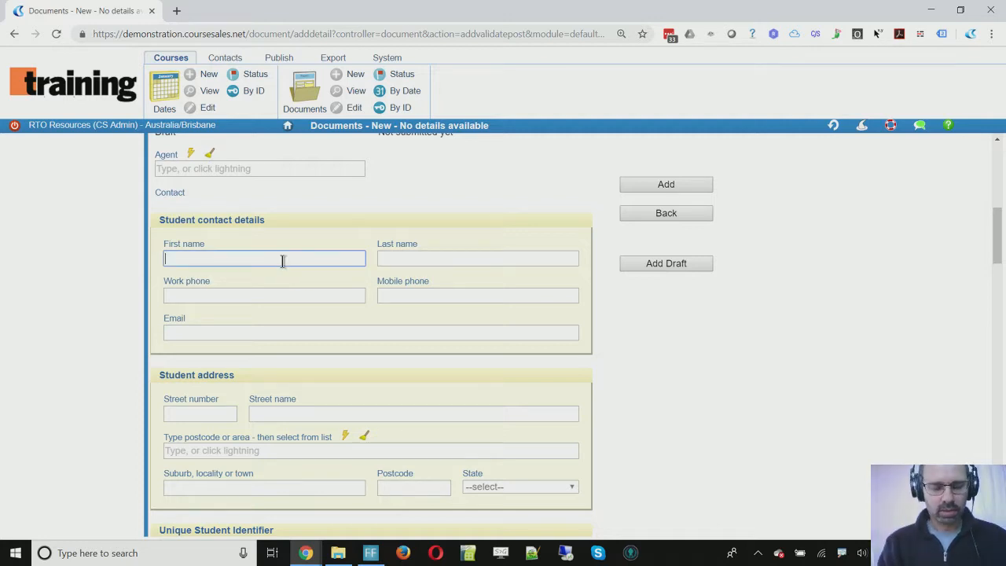
key(Tab)
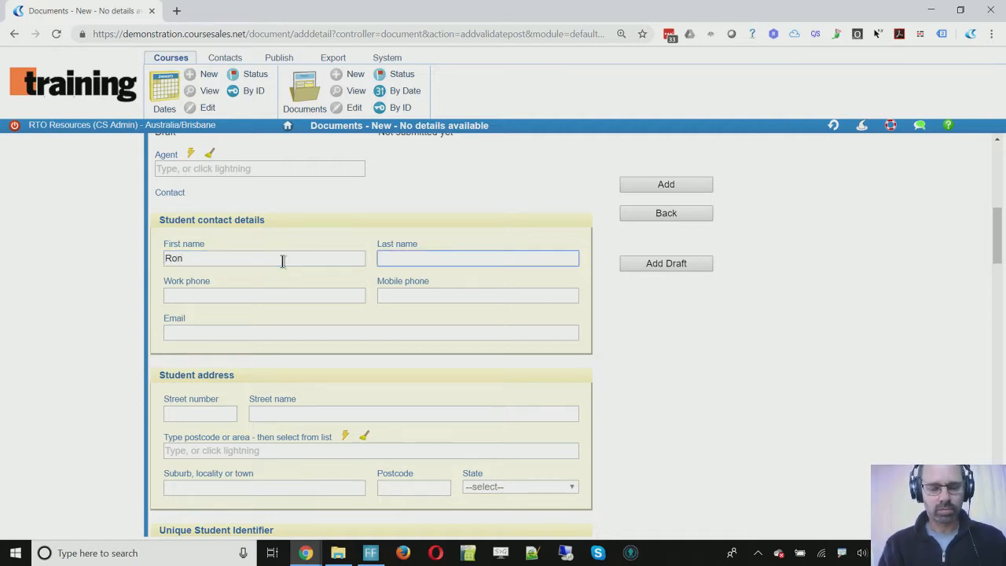
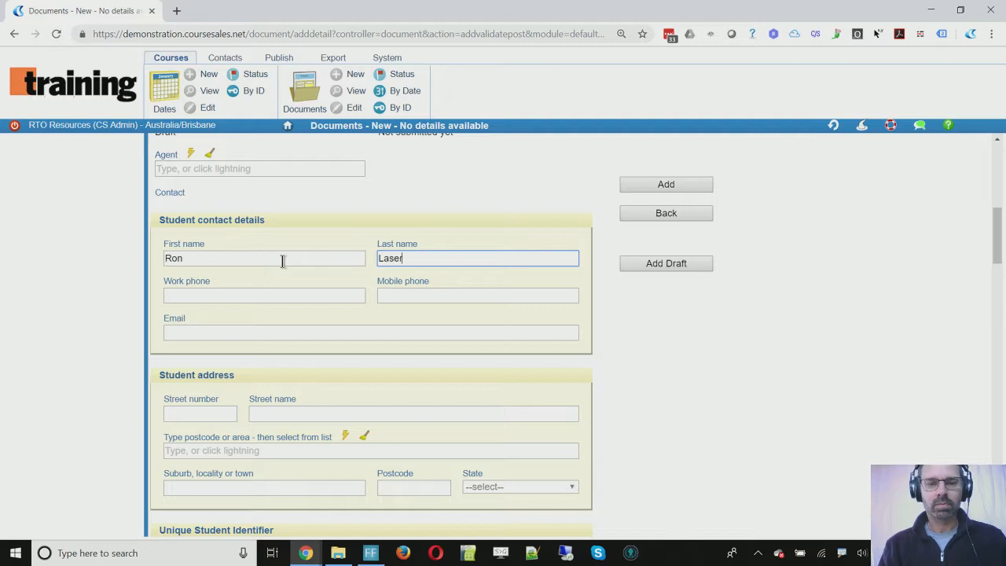
key(Tab)
key(Tab)
key(Tab)
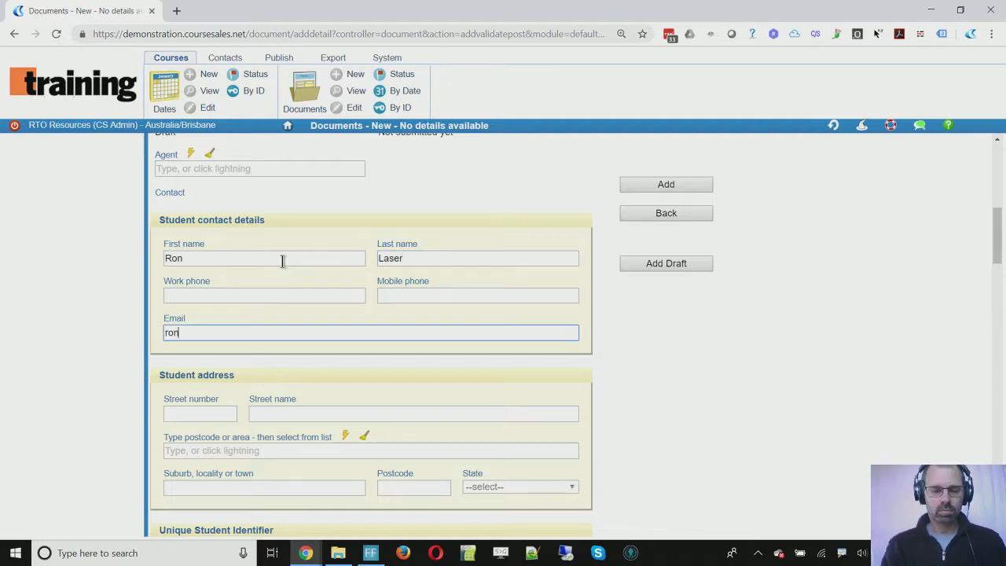
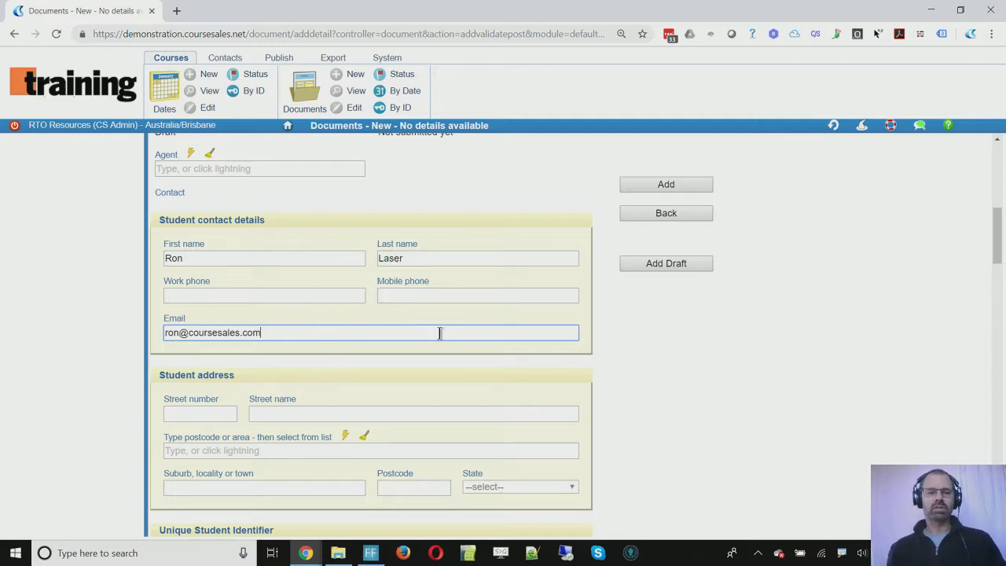
Step: Enter the student's postcode, pick the matching suburb, and review the rest of the form
scroll(460, 337, down, 3)
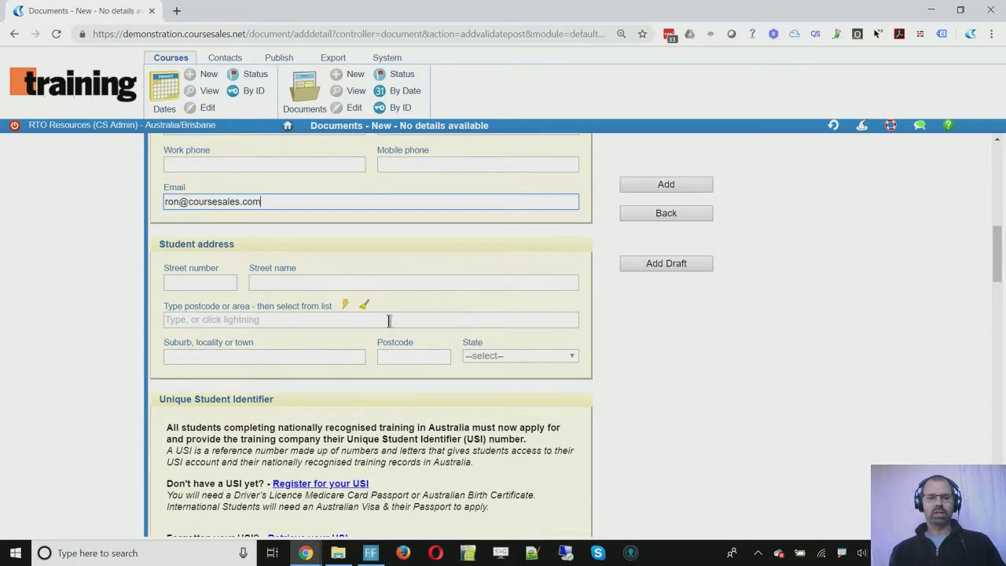
click(388, 319)
text(4061 - THE GAP QLD)
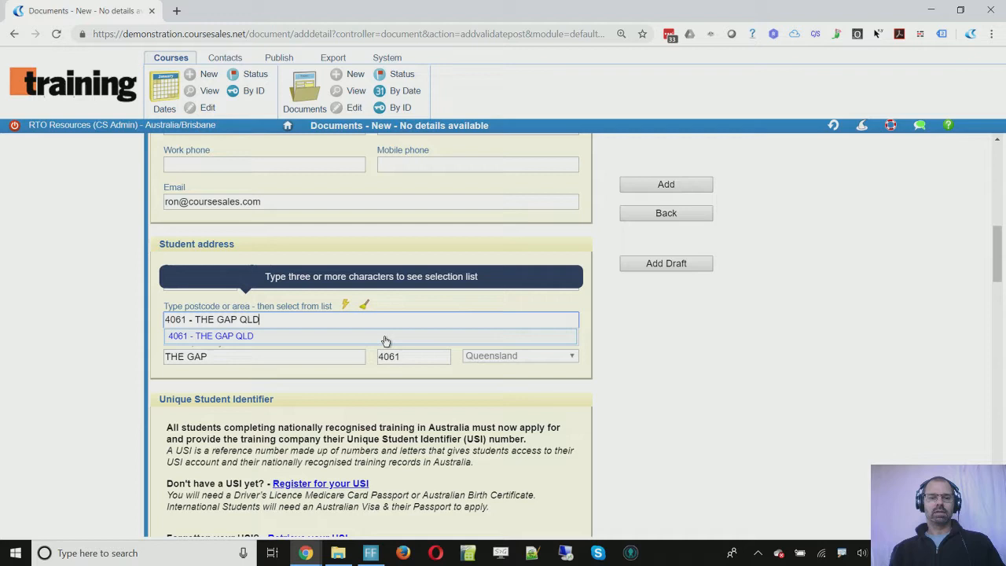
click(385, 338)
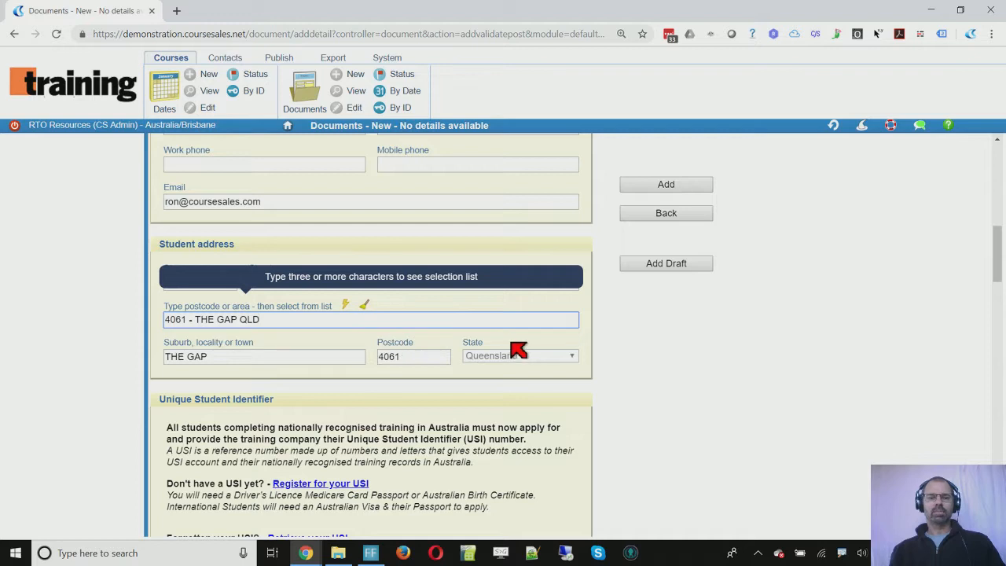
scroll(627, 378, down, 2)
scroll(626, 378, down, 8)
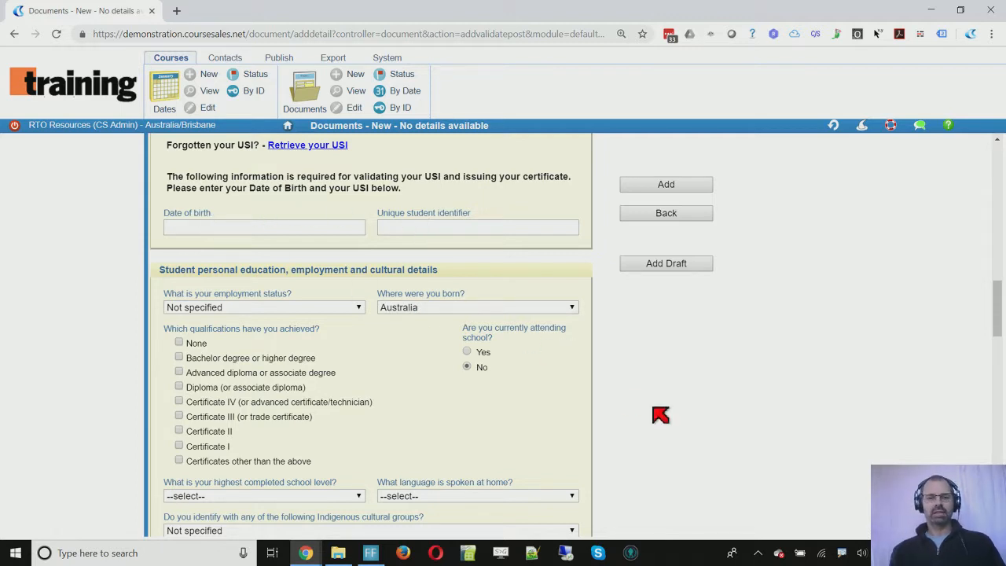
scroll(660, 415, down, 1)
scroll(660, 415, down, 1)
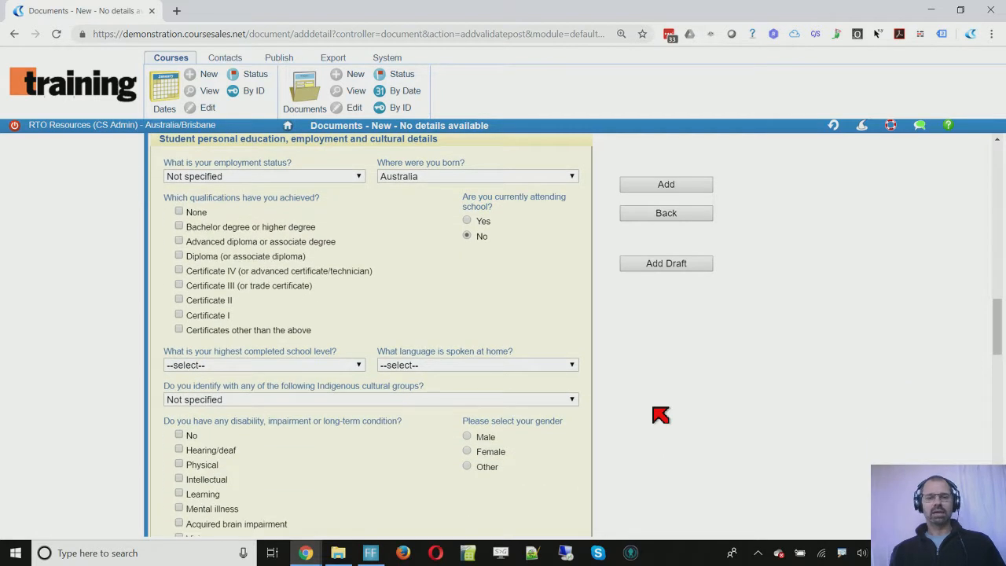
scroll(660, 415, down, 4)
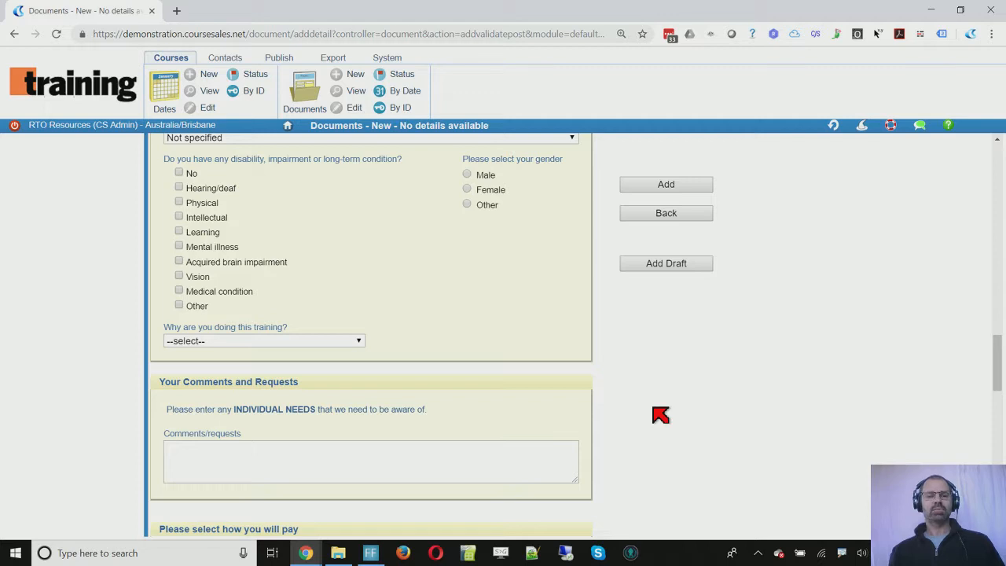
scroll(660, 415, down, 2)
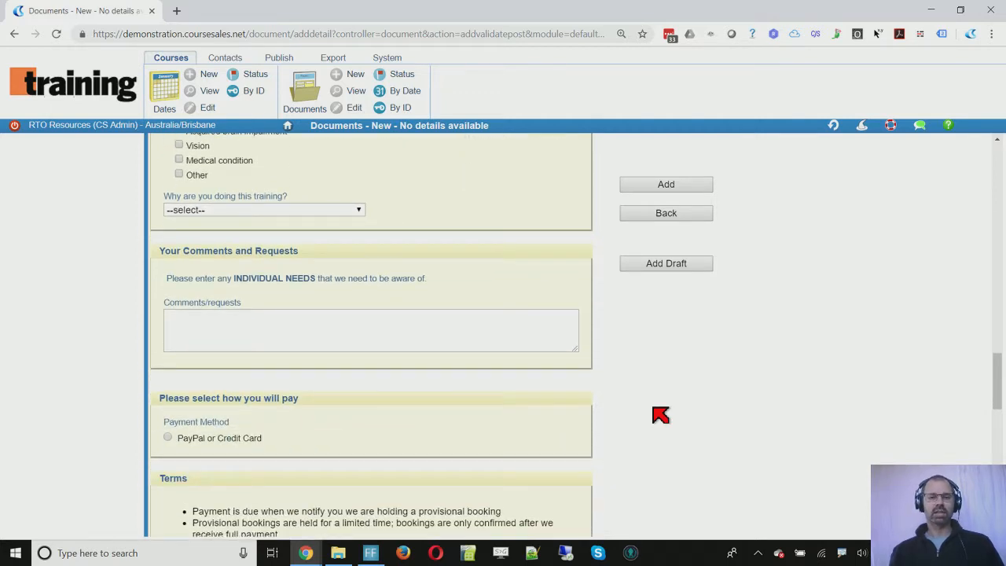
scroll(660, 415, down, 1)
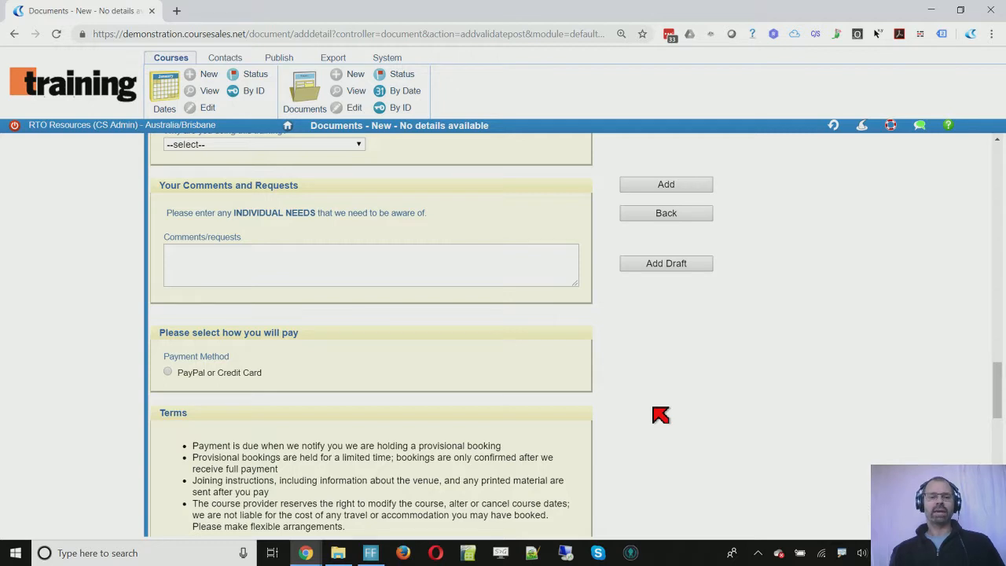
scroll(660, 415, down, 2)
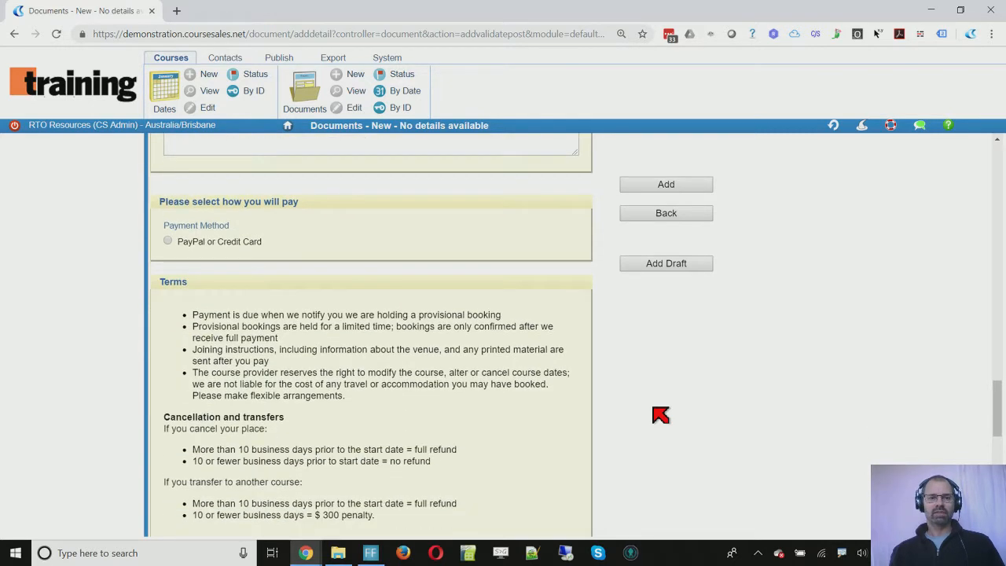
scroll(660, 414, down, 1)
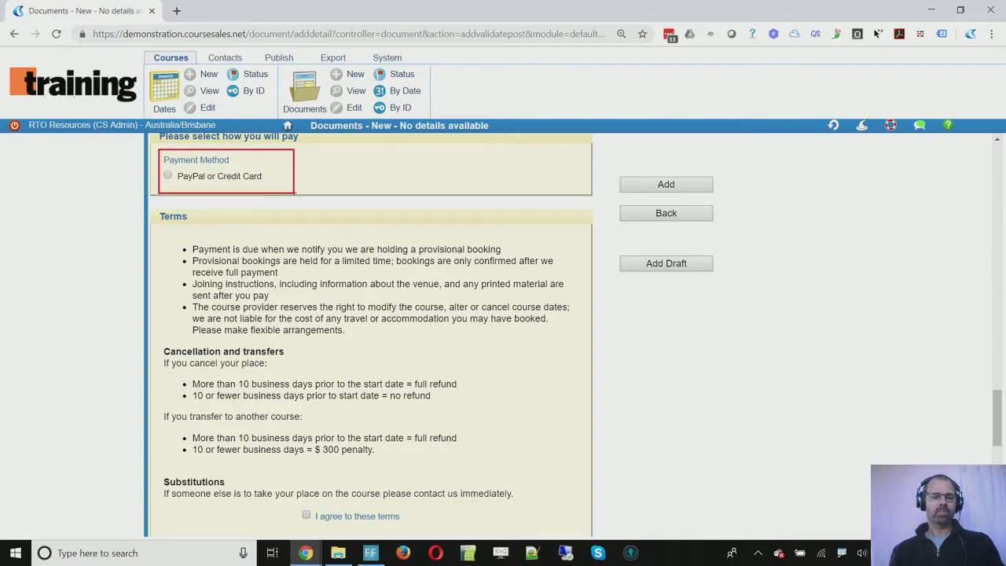
scroll(610, 449, down, 3)
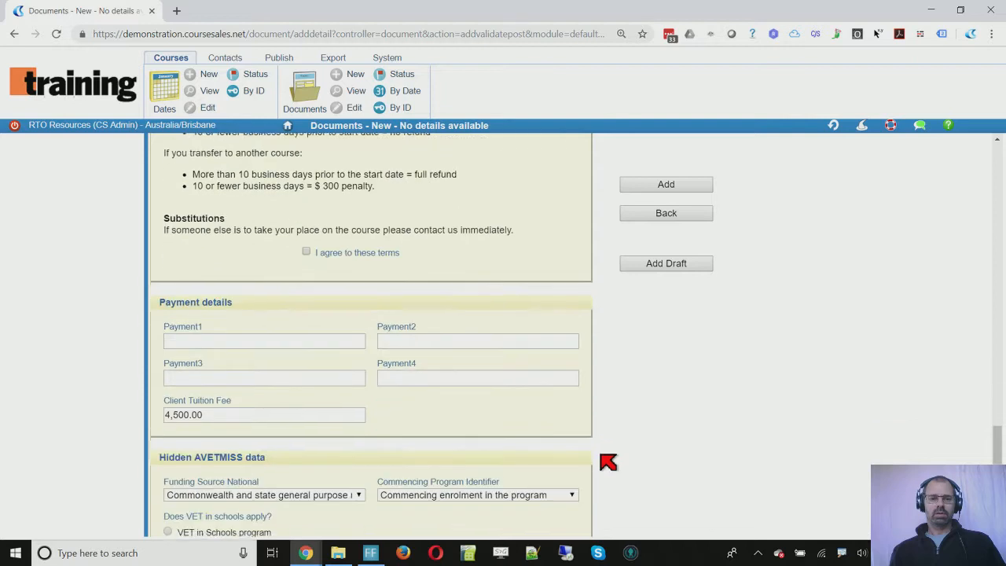
scroll(608, 463, down, 1)
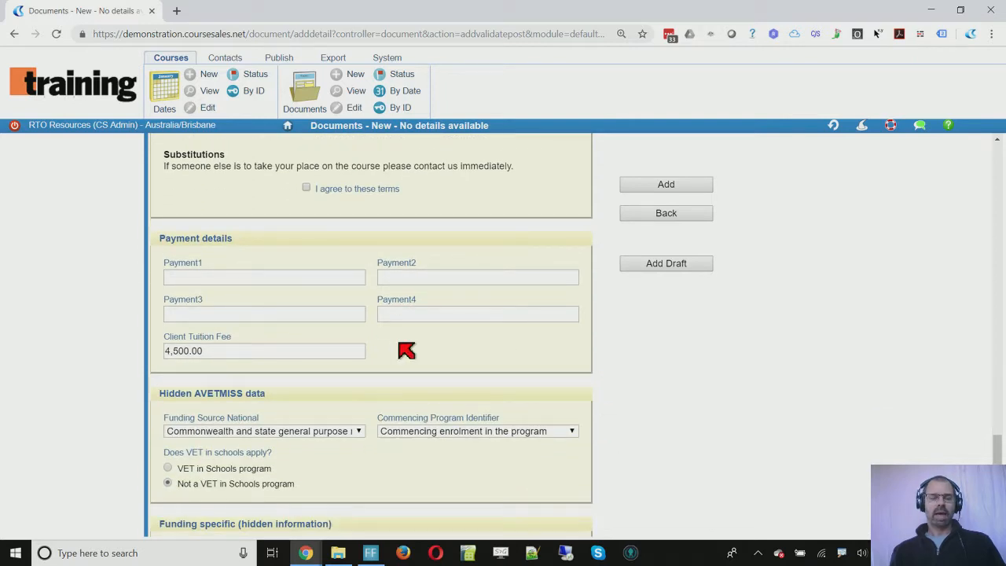
scroll(406, 348, down, 2)
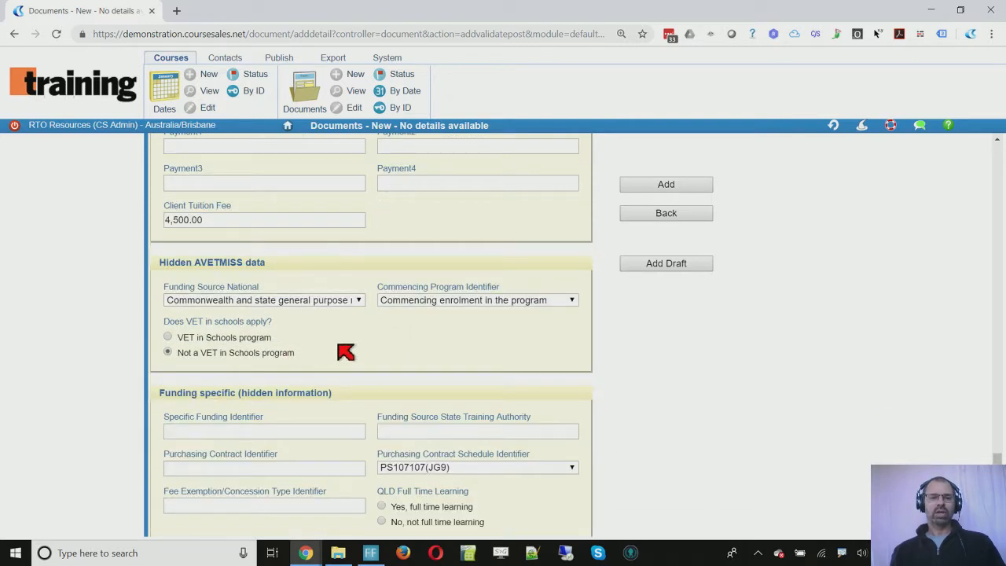
scroll(346, 351, down, 1)
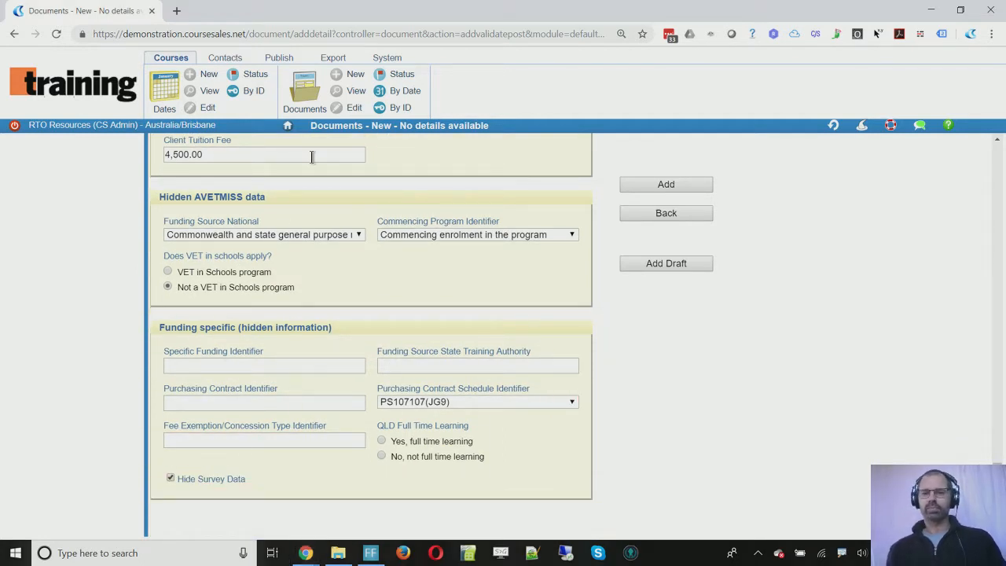
Step: Submit the registration, then reopen the new student's document for editing from the Documents list
click(628, 185)
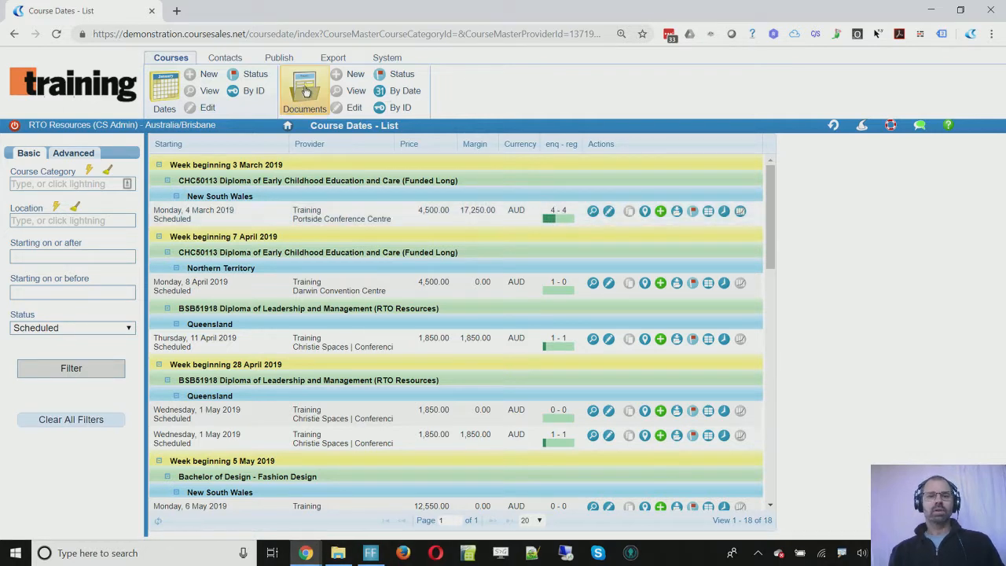
click(305, 92)
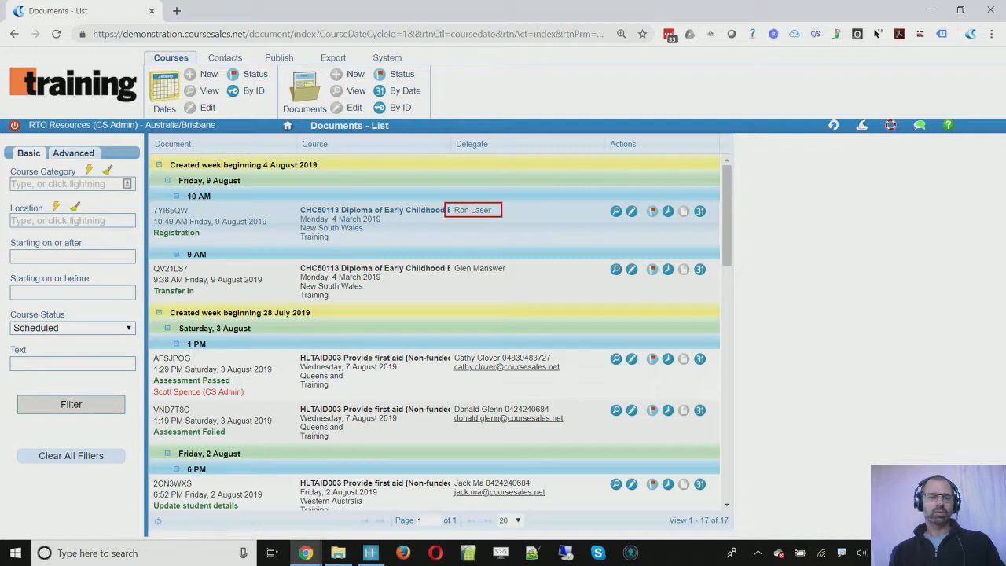
click(632, 212)
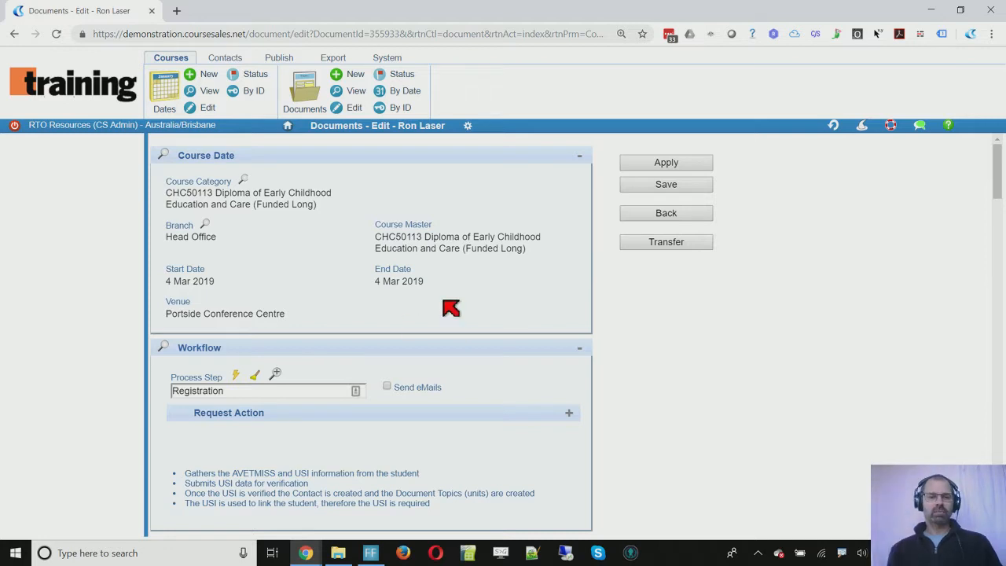
scroll(450, 308, down, 2)
click(237, 246)
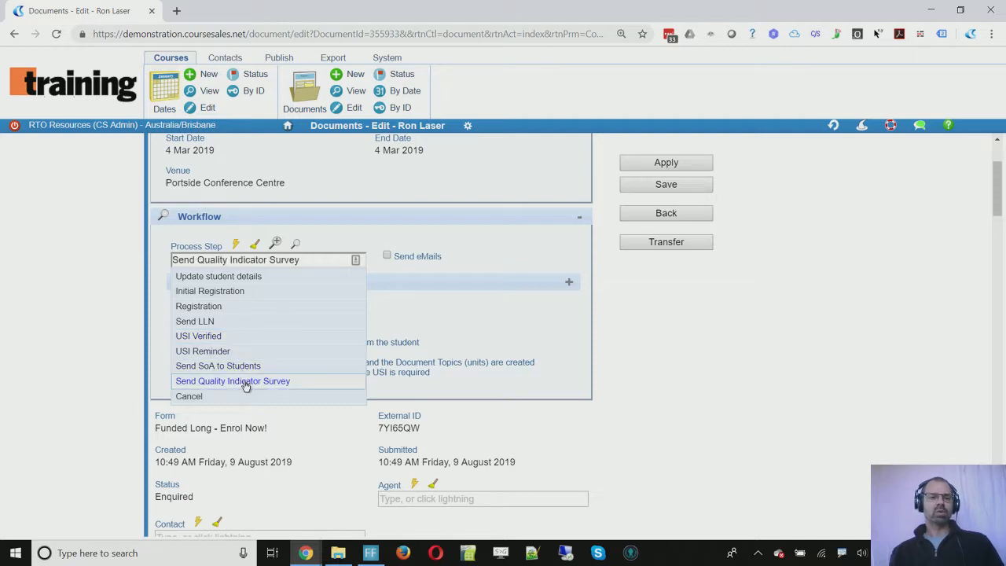
click(246, 385)
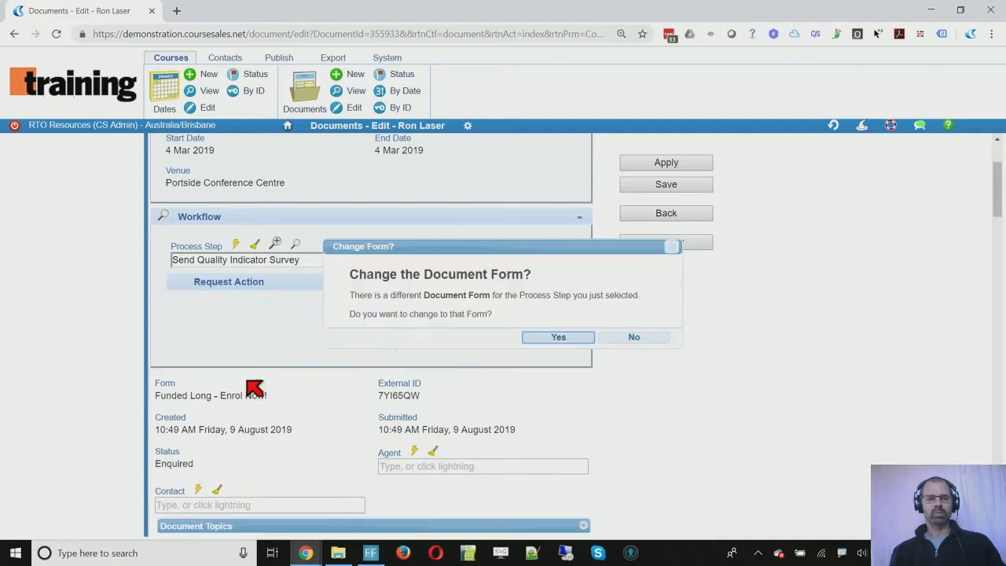
click(634, 345)
scroll(573, 393, down, 2)
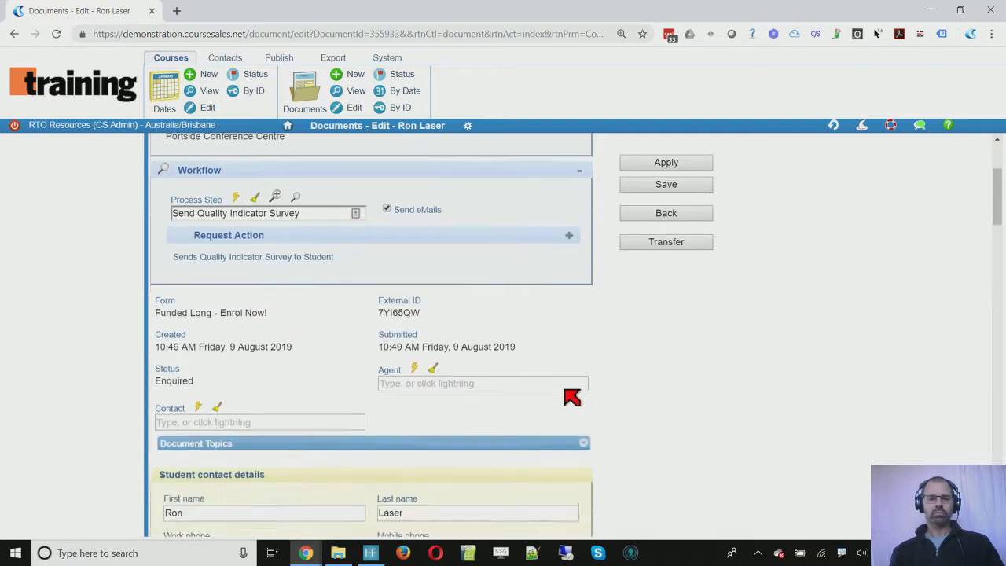
click(584, 360)
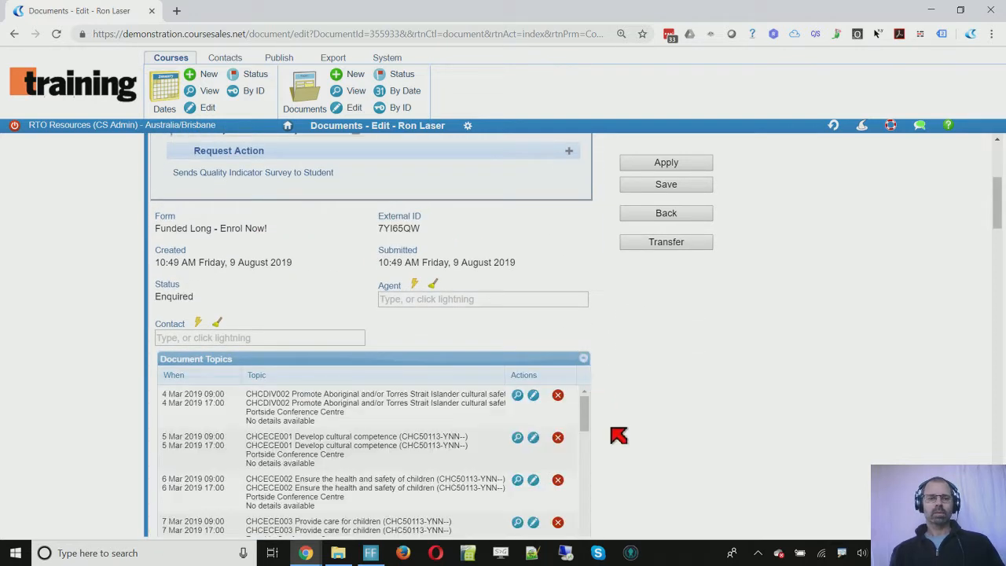
scroll(611, 433, down, 2)
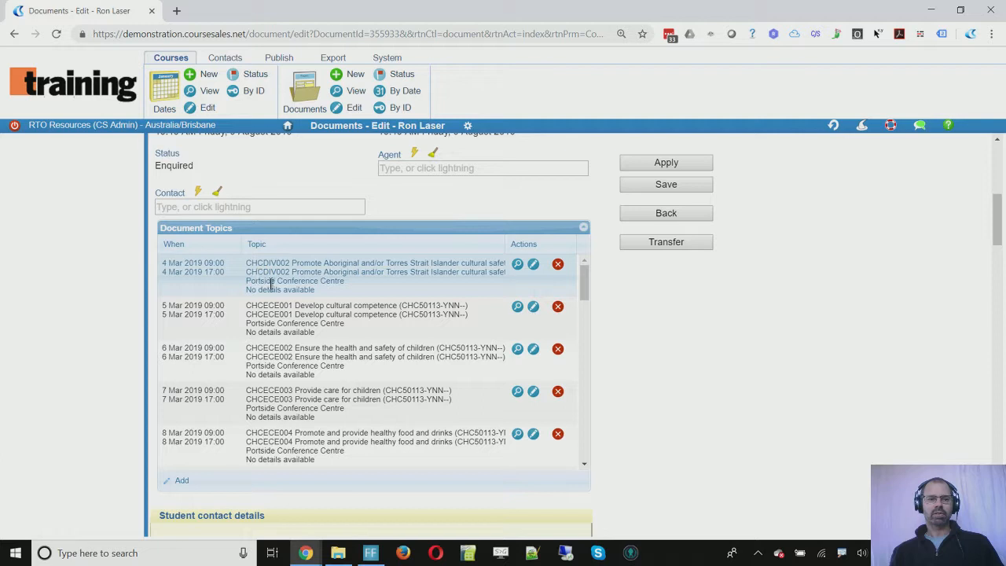
scroll(599, 378, down, 4)
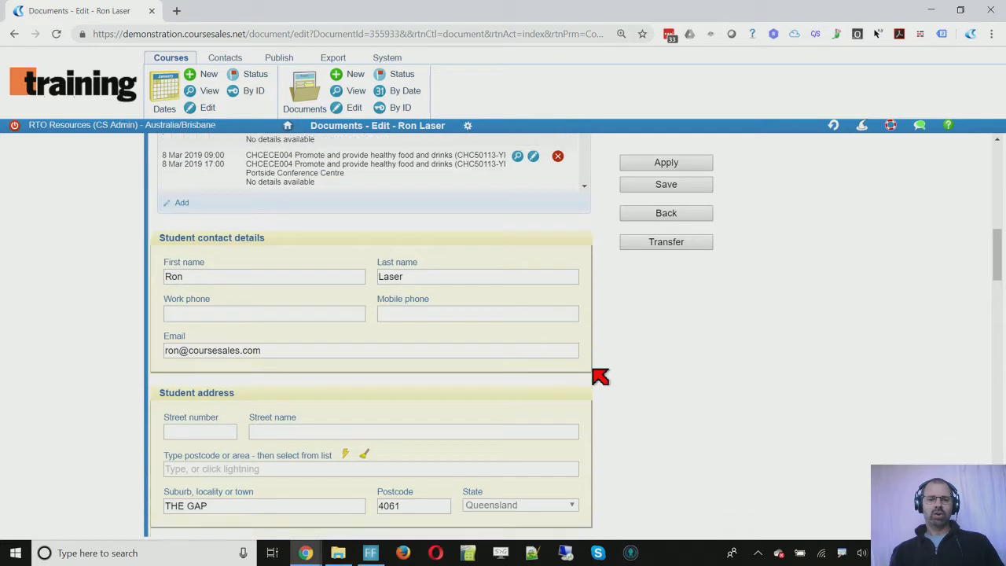
scroll(600, 377, down, 2)
scroll(600, 377, up, 6)
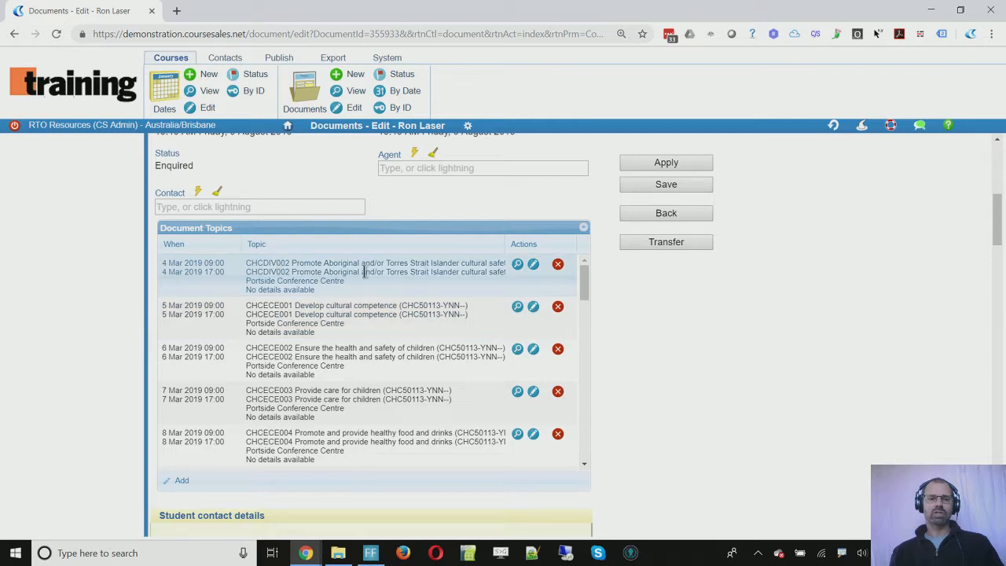
Step: Set the CHCDIV002 topic's national outcome to Competency achieved/pass, leaving activity dates blank, and save
click(534, 266)
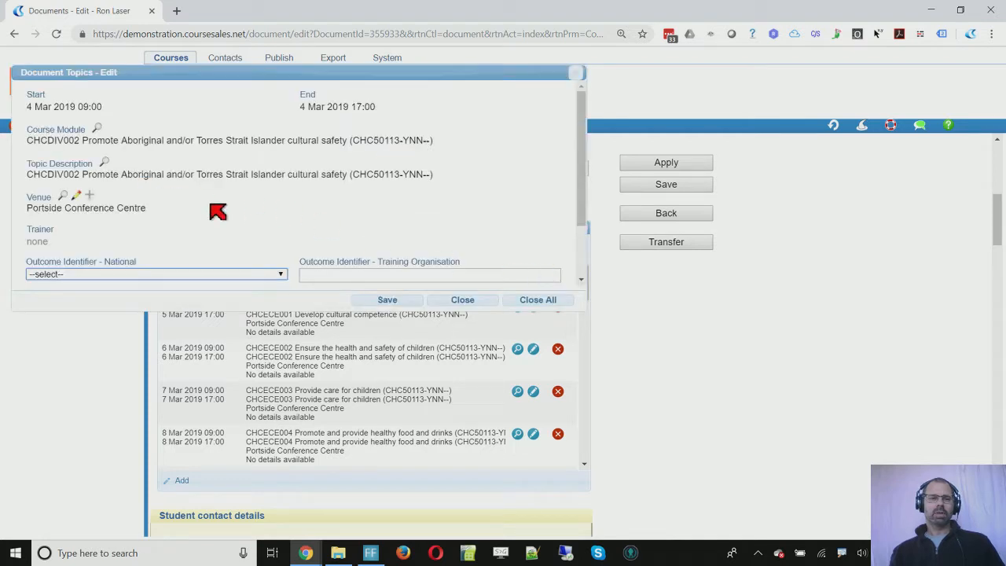
scroll(214, 209, down, 2)
click(262, 205)
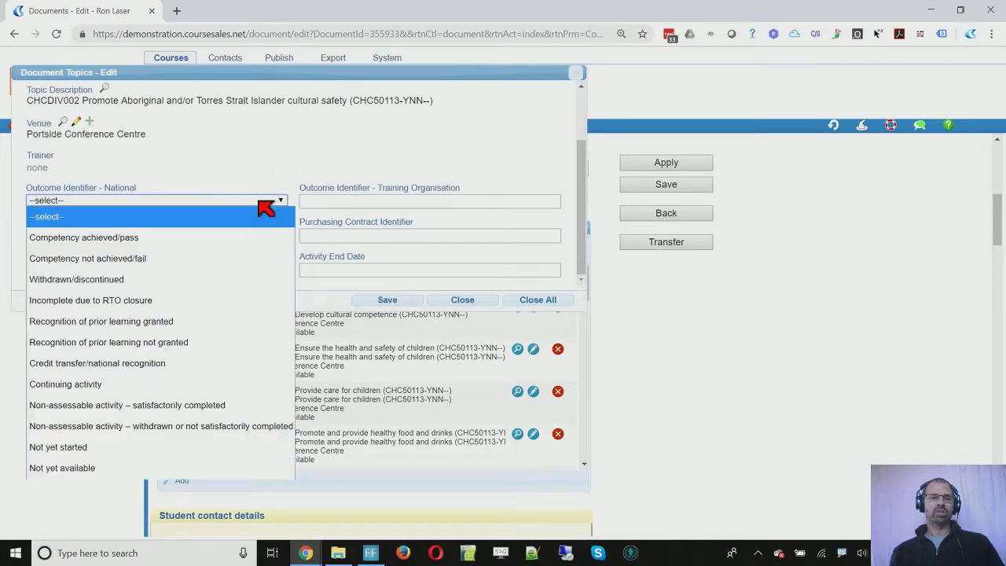
click(237, 236)
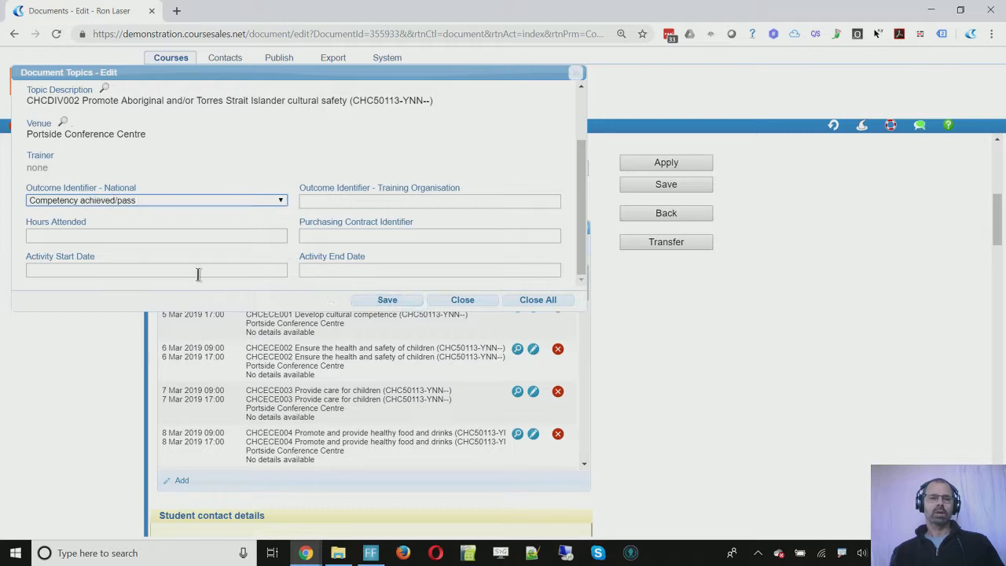
click(112, 268)
click(345, 267)
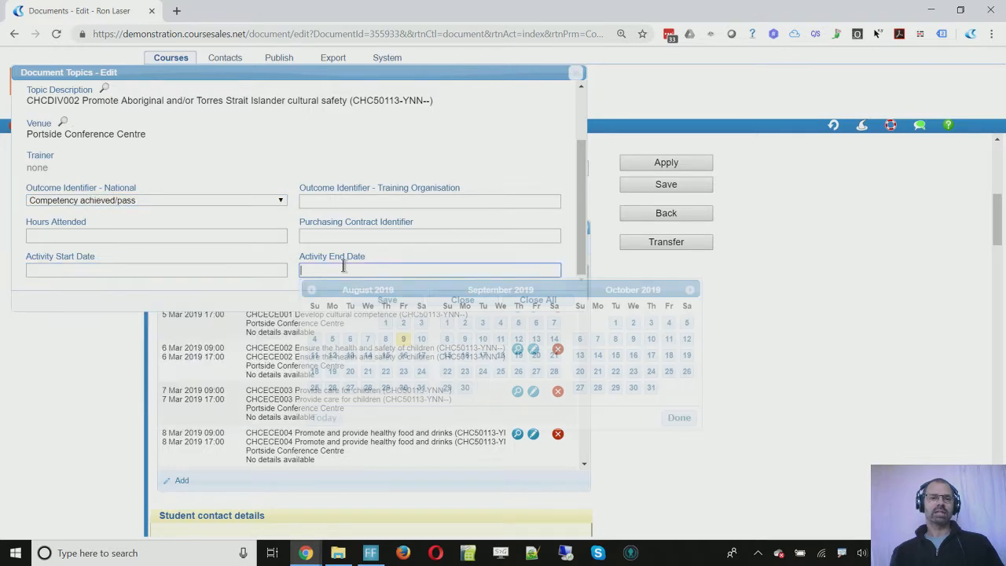
click(571, 262)
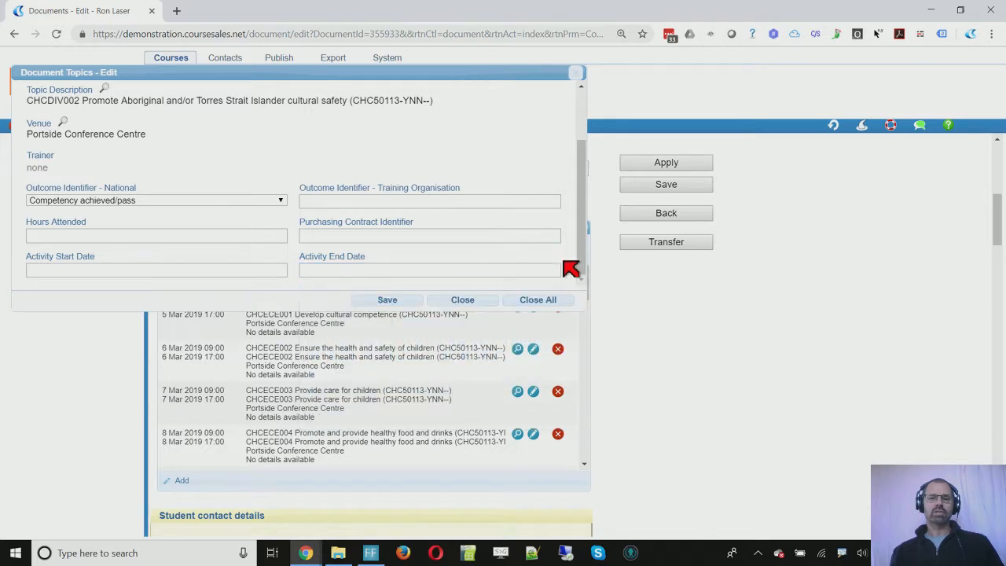
click(388, 301)
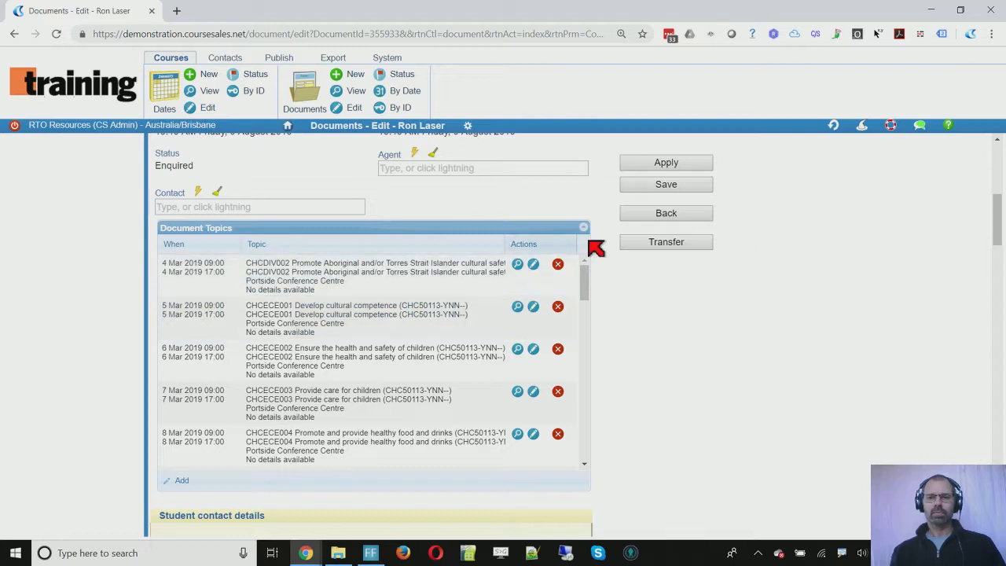
Step: Apply the change, check the CHCDIV002 row shows Competency achieved/pass, and scroll back to Workflow
click(691, 165)
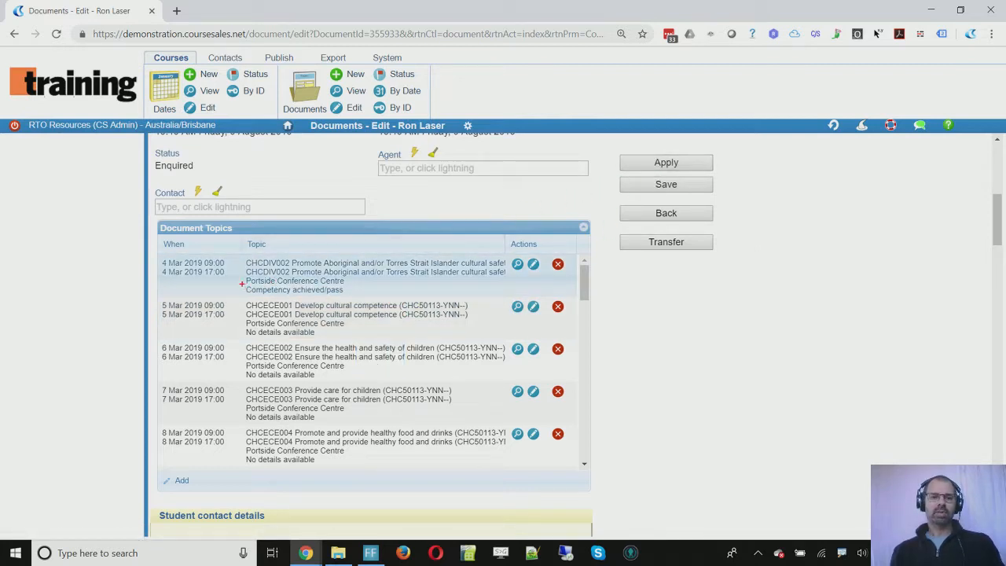
drag(242, 283, 363, 296)
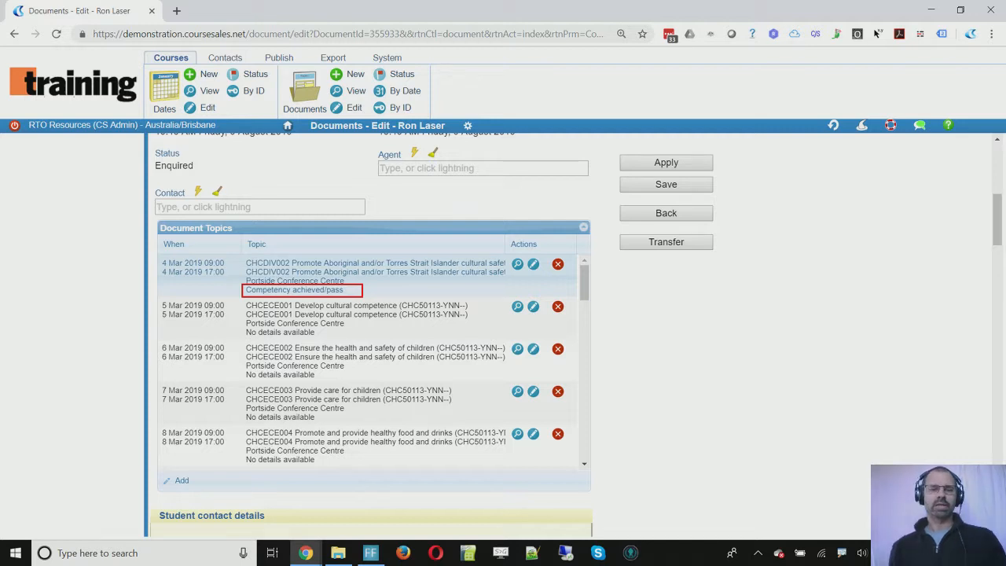
key(Escape)
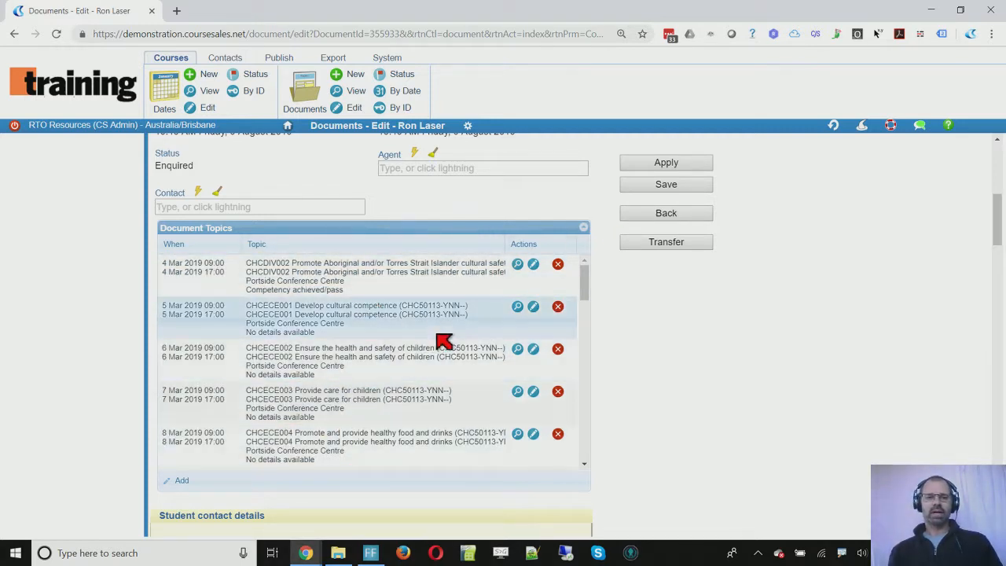
scroll(439, 336, down, 5)
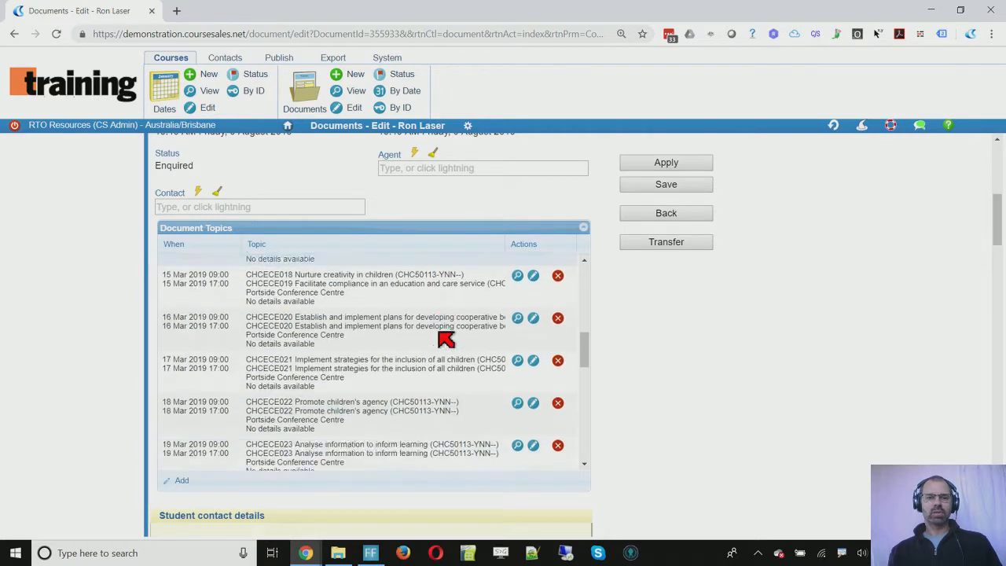
scroll(440, 334, down, 4)
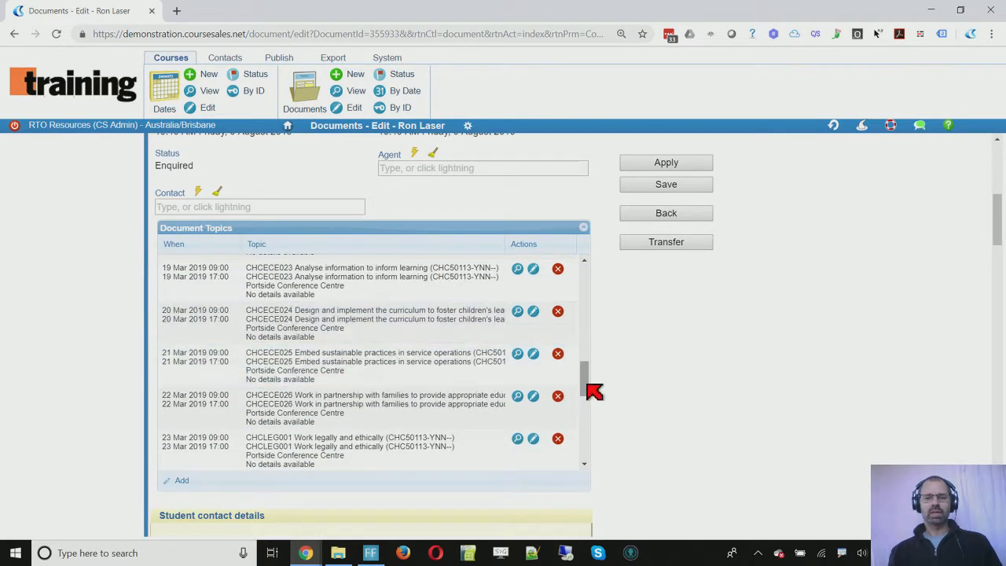
drag(586, 385, 582, 270)
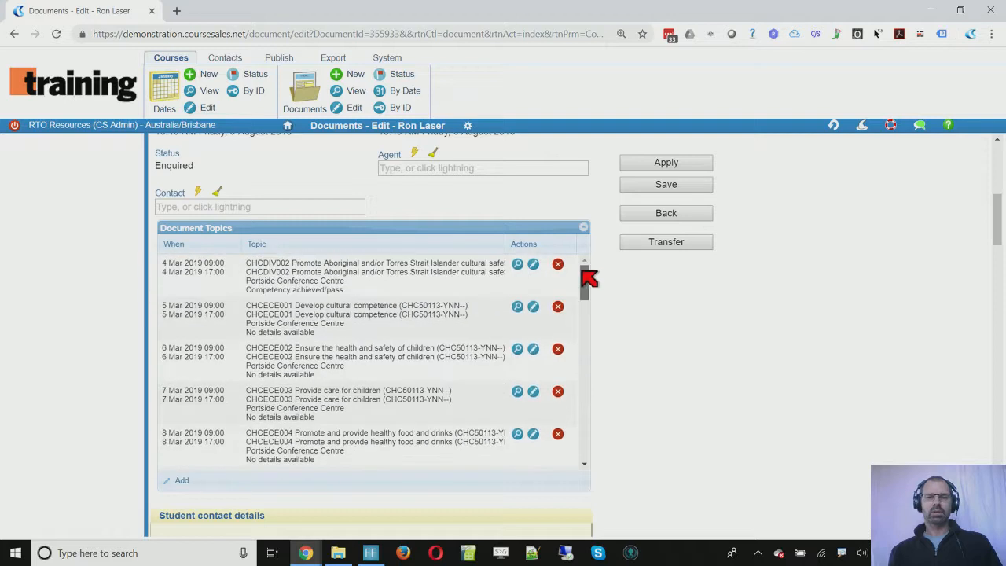
scroll(460, 199, up, 5)
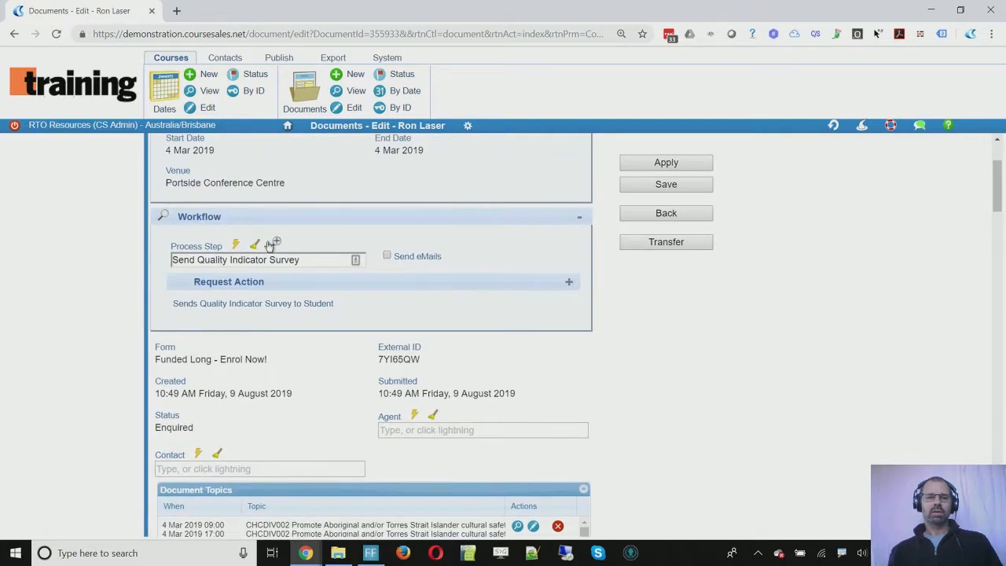
Step: Change the document's process step to Send SoA to Students, accept its matching form, and apply
click(235, 246)
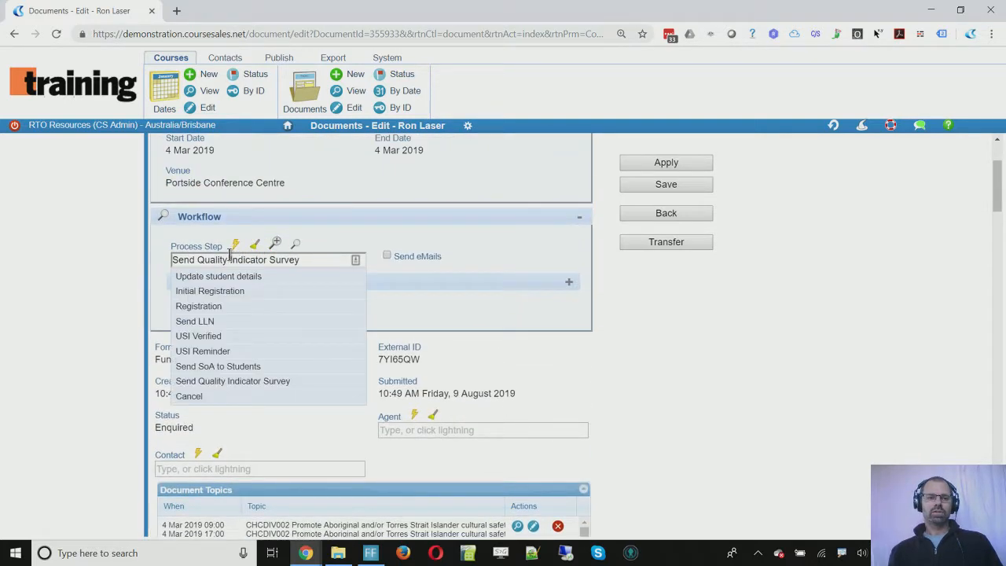
click(254, 369)
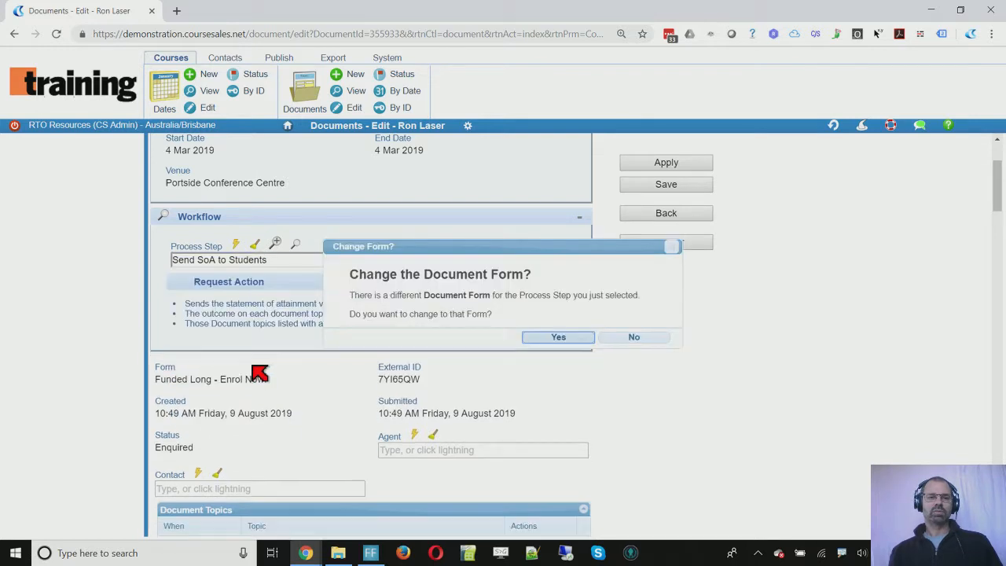
click(556, 338)
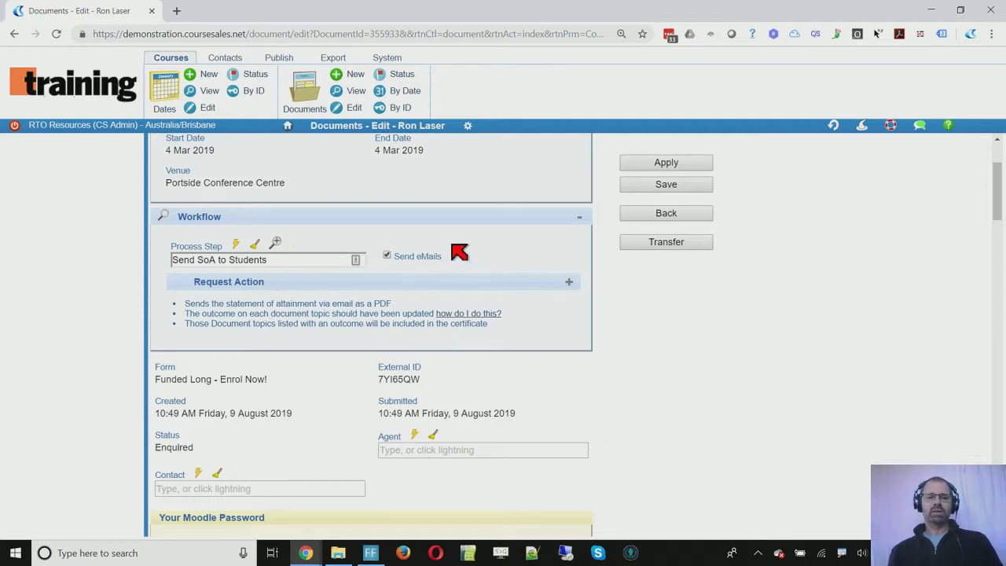
click(670, 165)
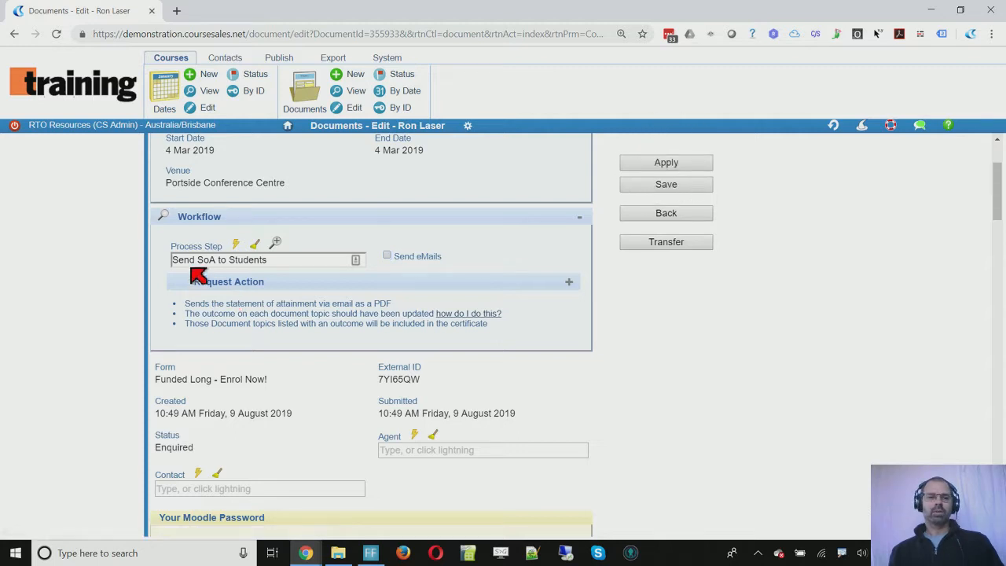
click(164, 215)
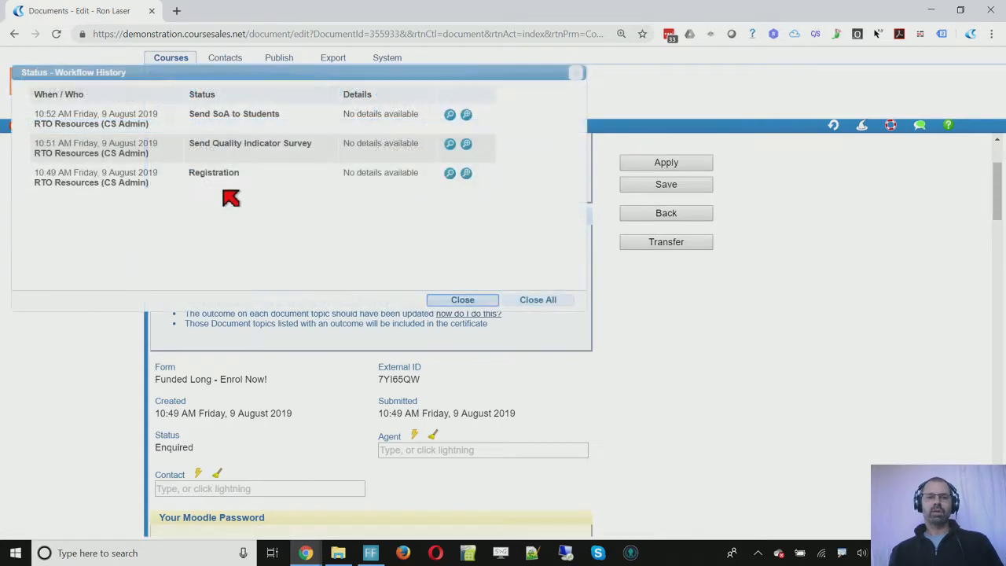
click(467, 116)
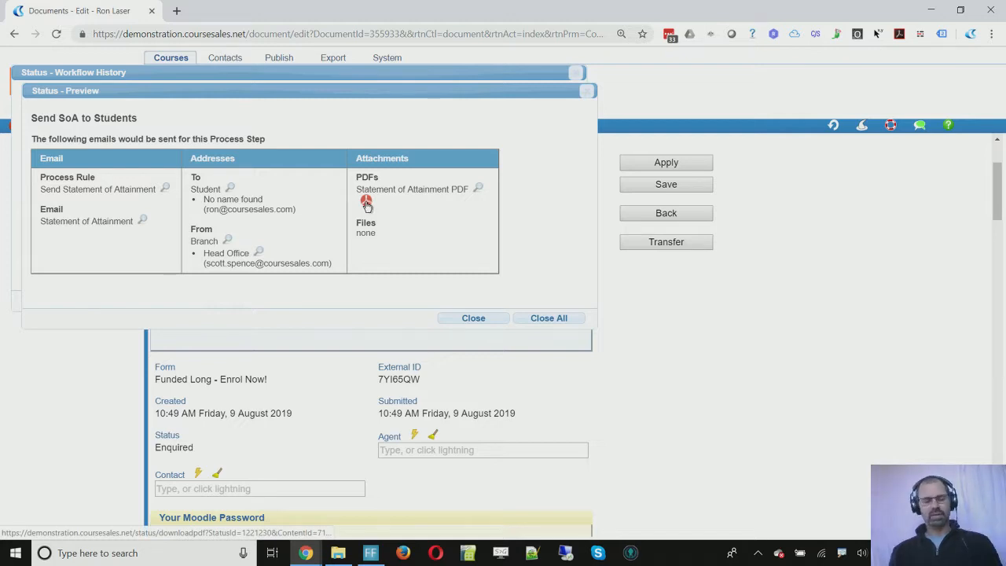
click(470, 318)
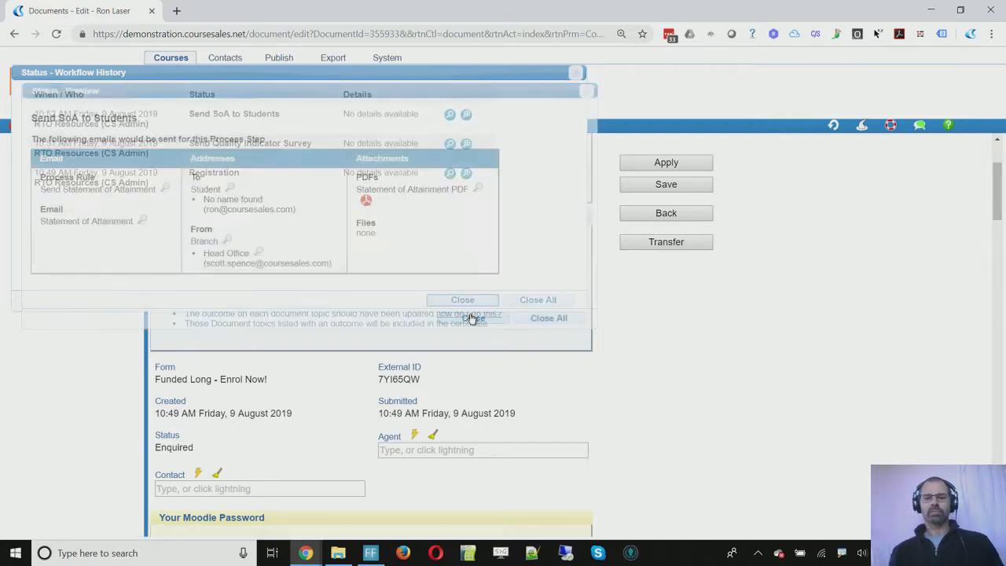
click(476, 302)
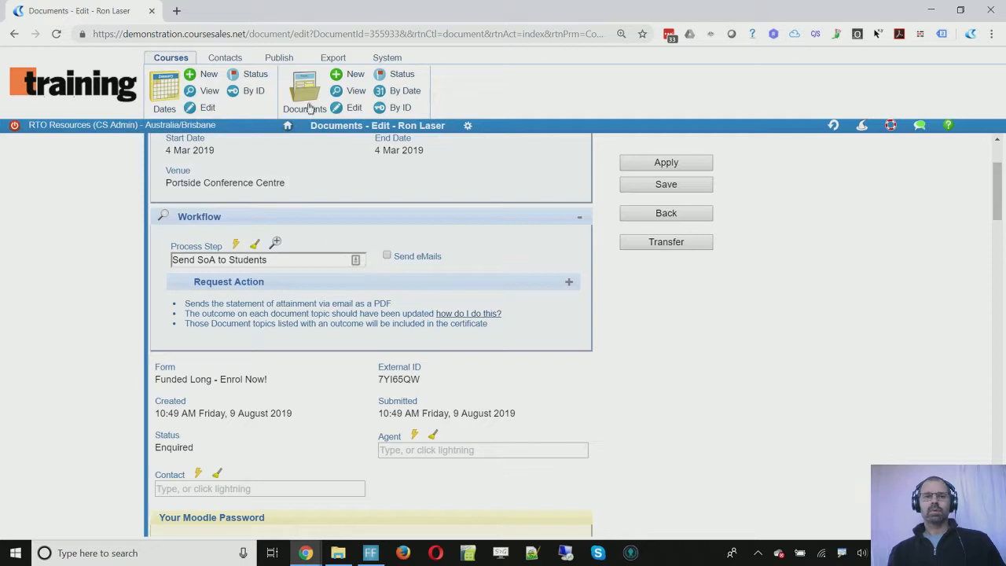
Step: Open the AVETMISS page from the Export tab
click(327, 59)
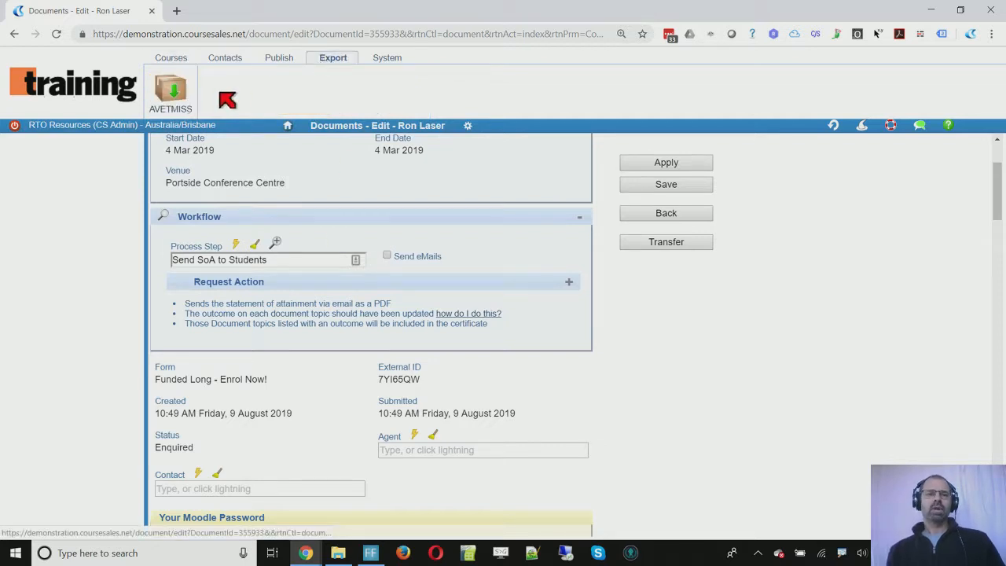
click(171, 92)
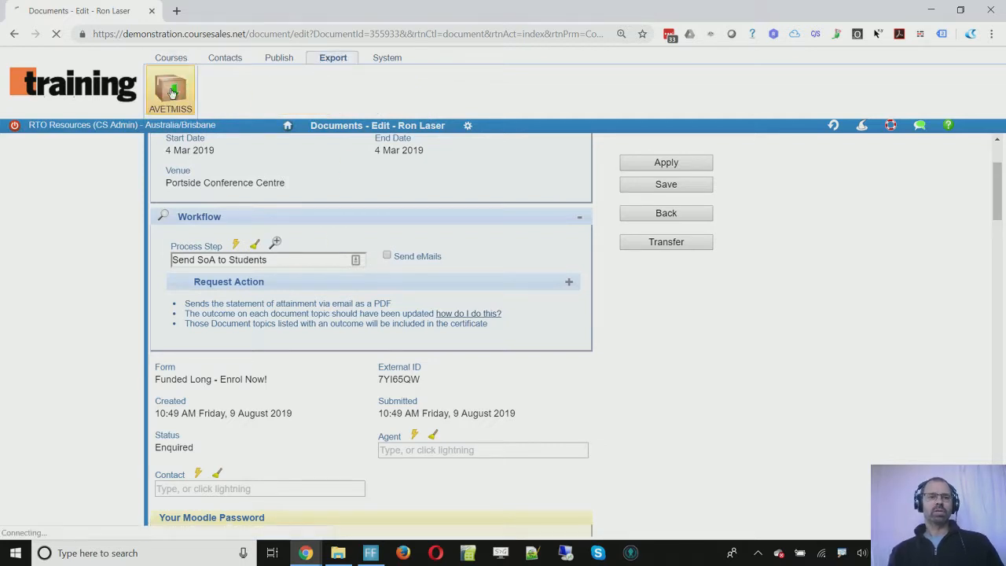